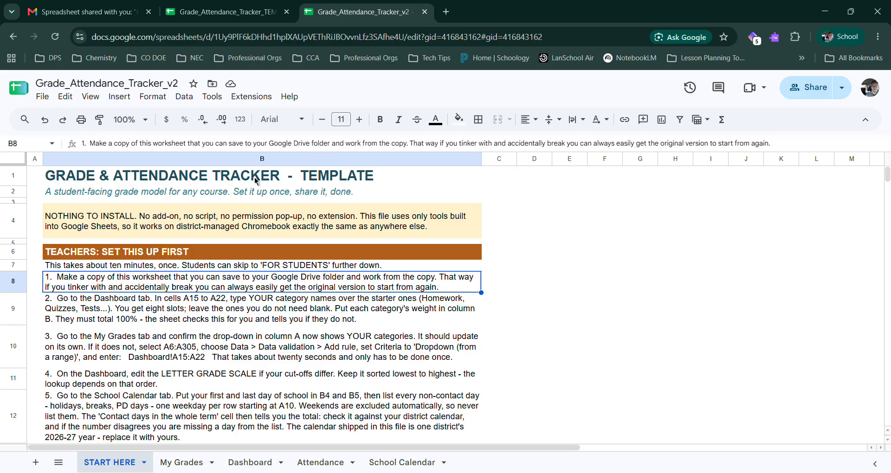
Step: Read through the START HERE sheet, covering the student instructions, simulation guidance and prediction explanation
left_click(95, 220)
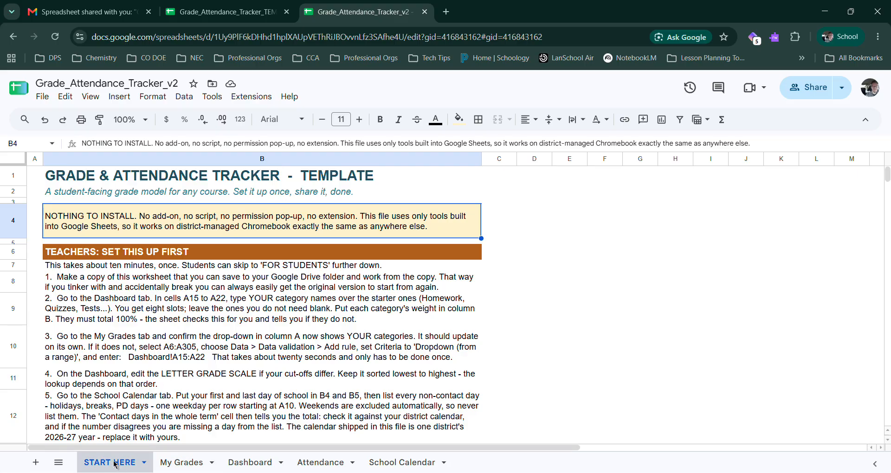
left_click_drag(111, 258, 139, 385)
scroll(172, 288, "down", 10)
scroll(139, 384, "down", 3)
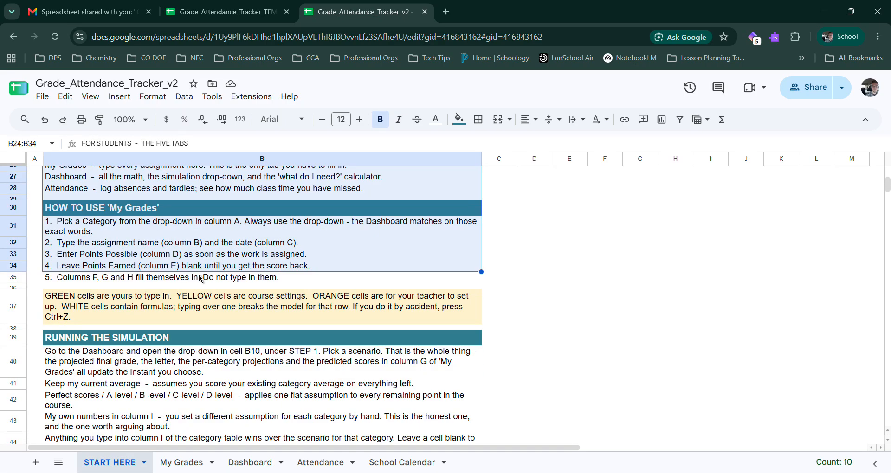
scroll(153, 359, "down", 4)
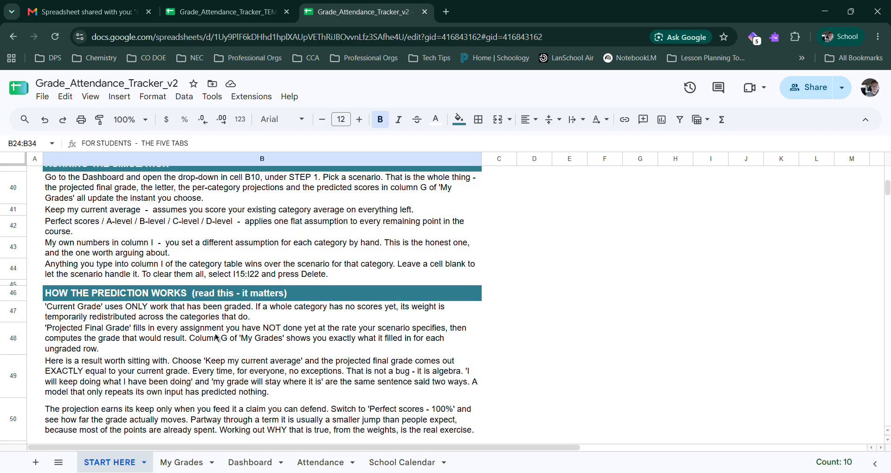
scroll(215, 335, "down", 3)
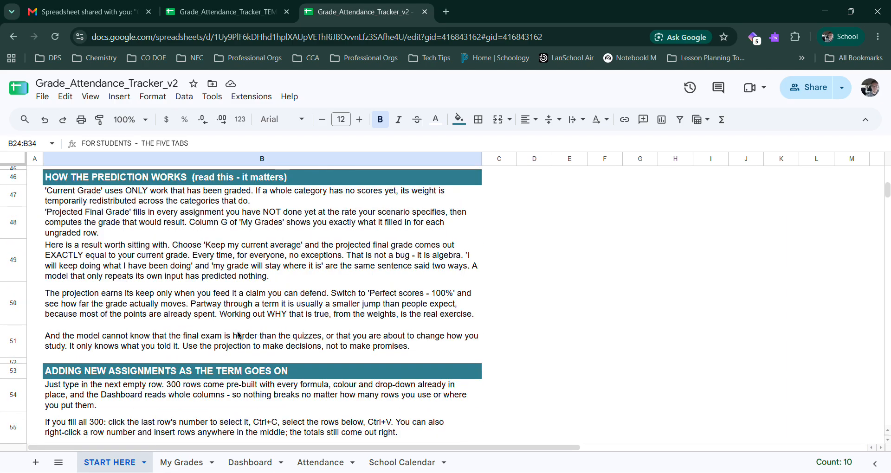
scroll(223, 330, "up", 10)
scroll(208, 323, "up", 5)
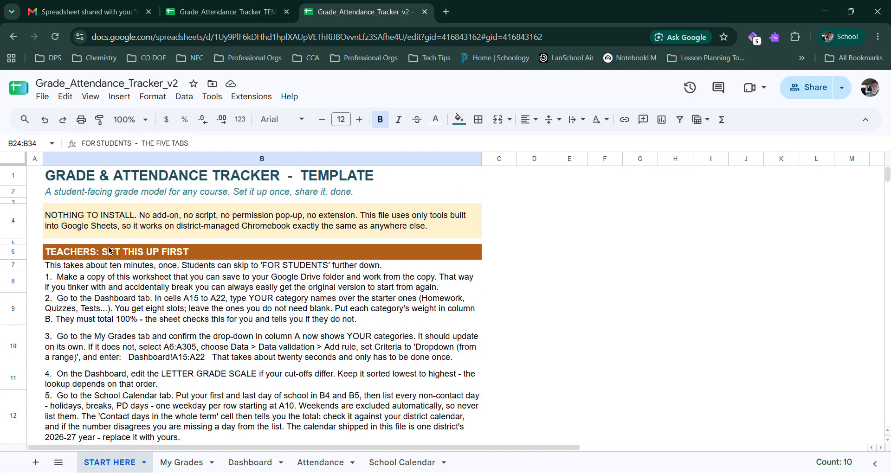
Step: Review the teacher setup instructions on the START HERE sheet and locate the command for making a copy of the workbook
left_click_drag(106, 250, 200, 418)
scroll(201, 418, "down", 3)
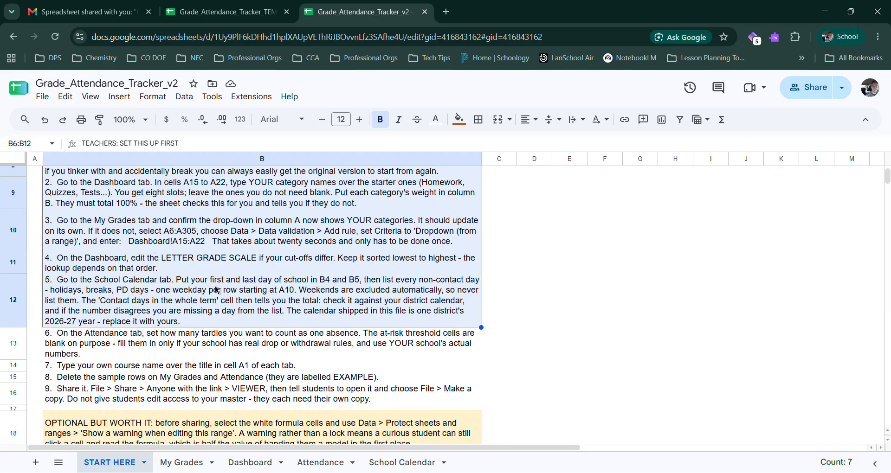
scroll(216, 215, "up", 3)
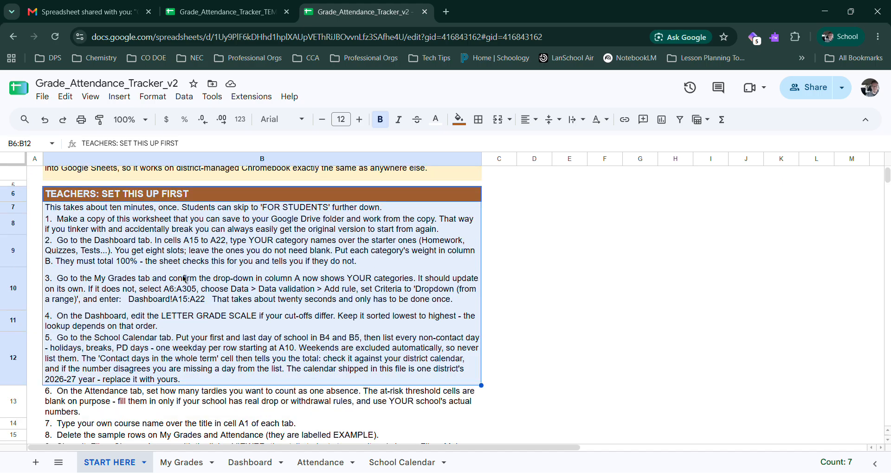
left_click(122, 282)
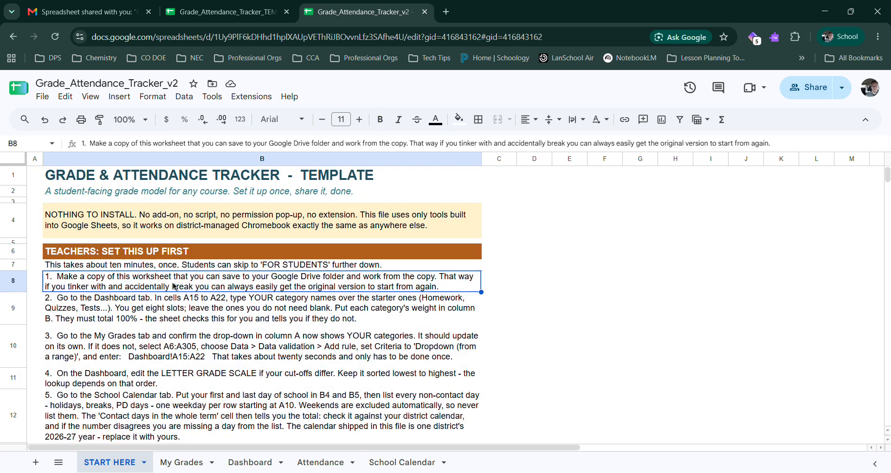
left_click(47, 95)
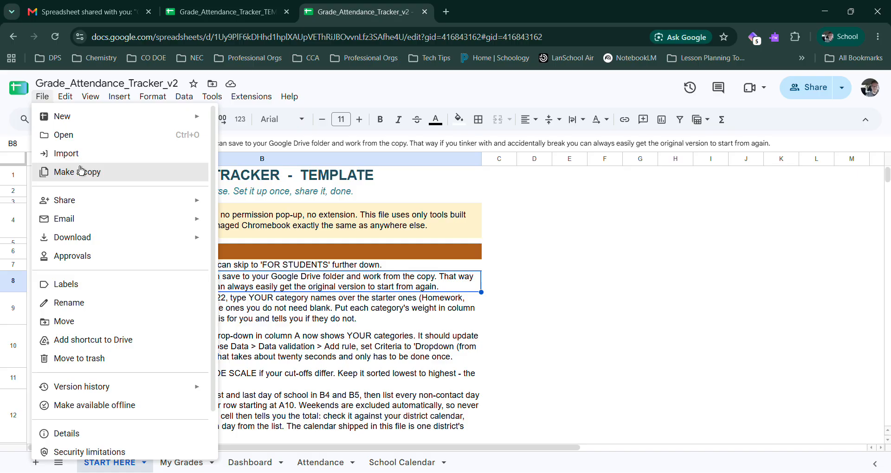
left_click(425, 228)
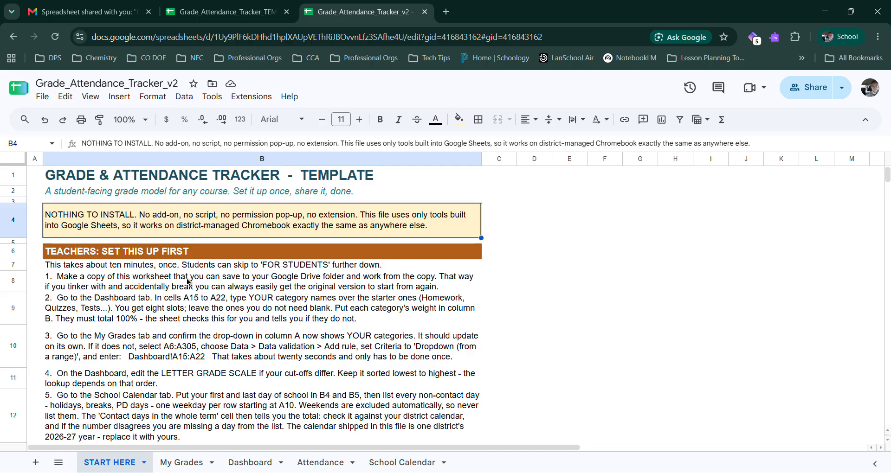
Step: Examine the course title, category names and category weights in the Dashboard sheet's category breakdown
left_click(252, 463)
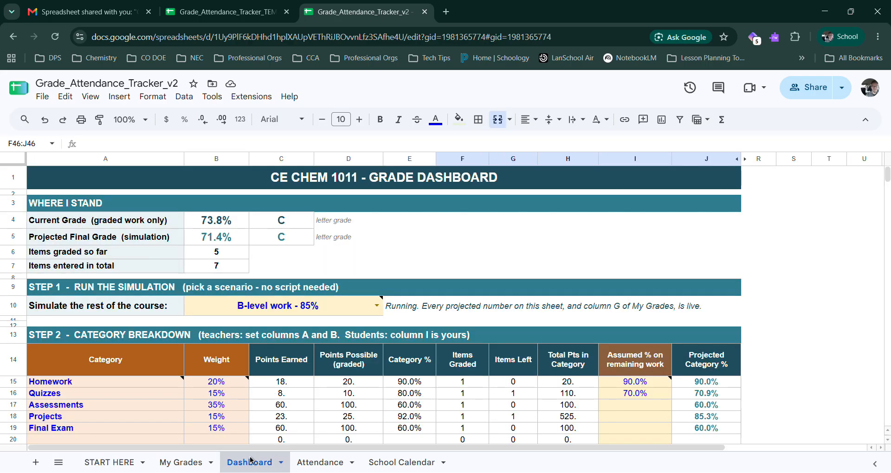
left_click(290, 183)
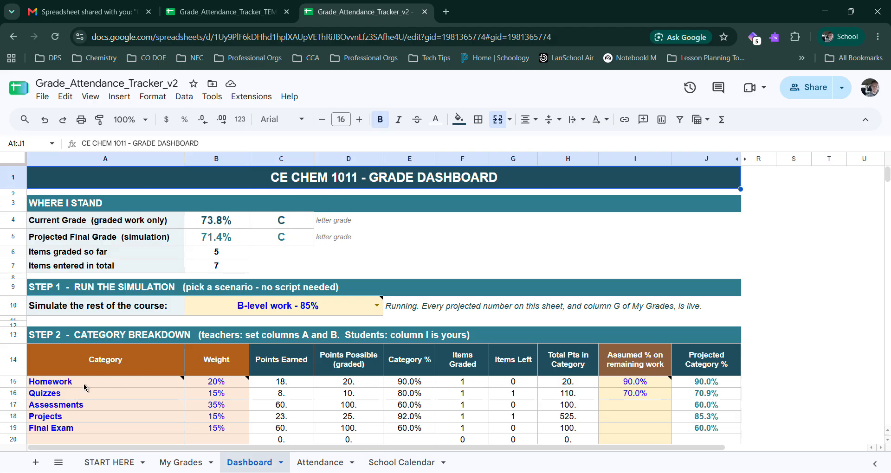
left_click(69, 387)
left_click(80, 396)
left_click(80, 405)
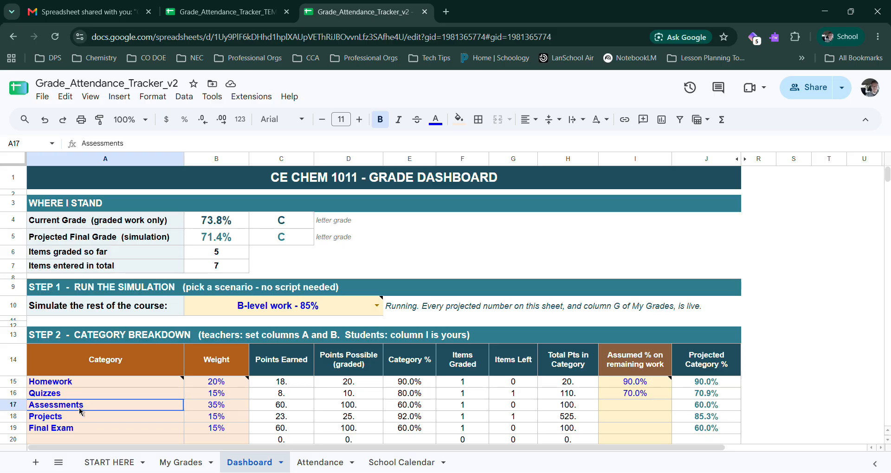
left_click(86, 421)
left_click(88, 428)
left_click(245, 386)
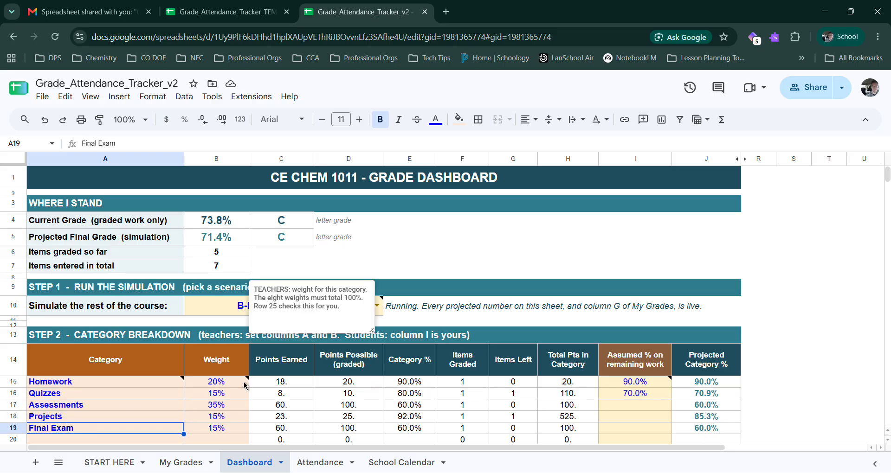
left_click_drag(245, 386, 236, 432)
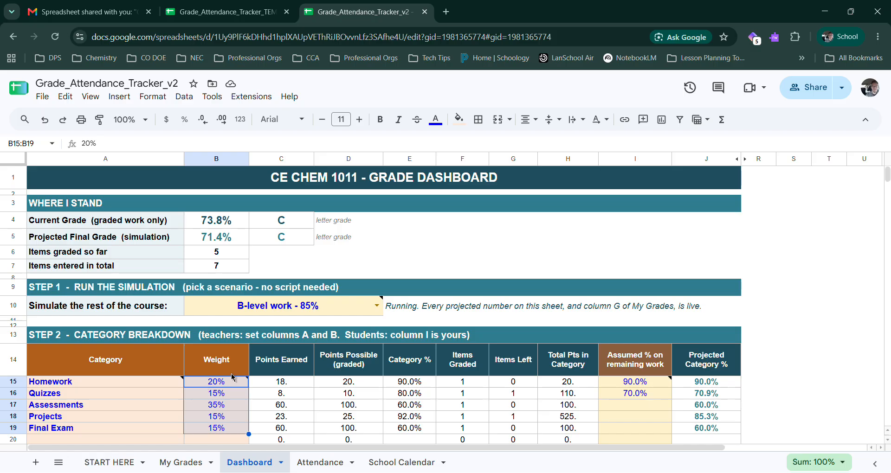
left_click_drag(111, 384, 204, 429)
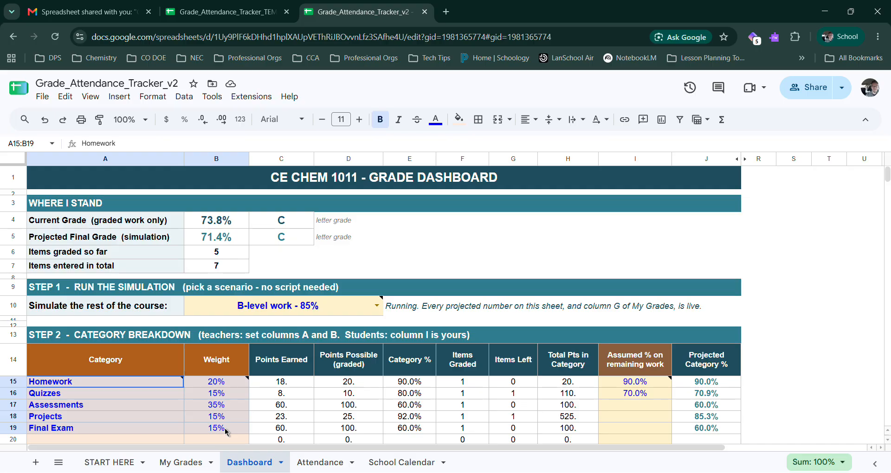
Step: Set the Dashboard's simulation scenario to "-- not running: pick one --"
left_click(377, 305)
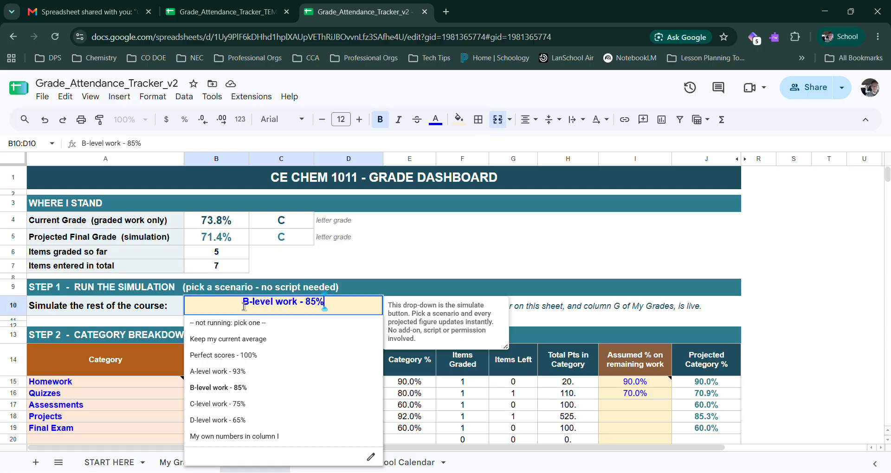
left_click(255, 322)
Step: Examine the teacher course settings on the Attendance sheet, including the drop and withdrawal deadlines, attendance floors and grade floor
left_click(337, 464)
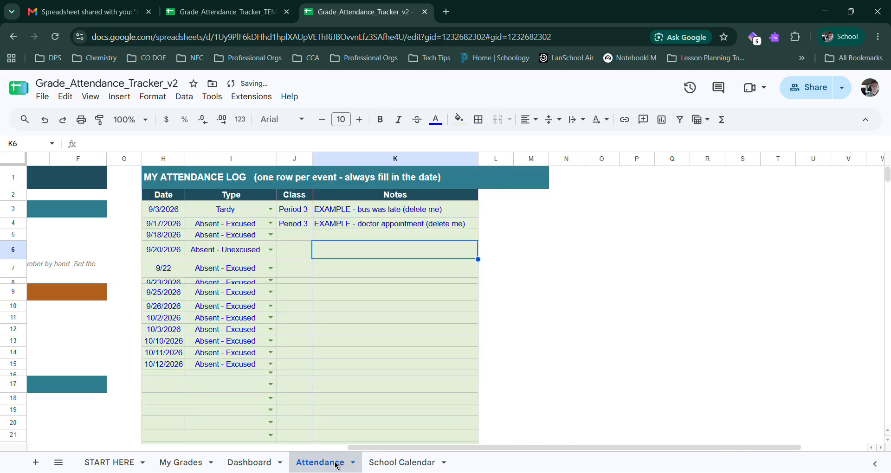
left_click_drag(555, 449, 197, 451)
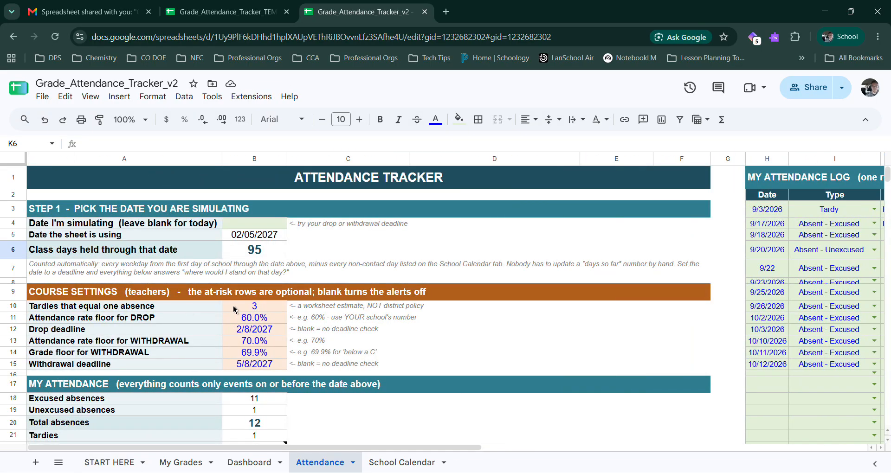
left_click(263, 322)
left_click(258, 332)
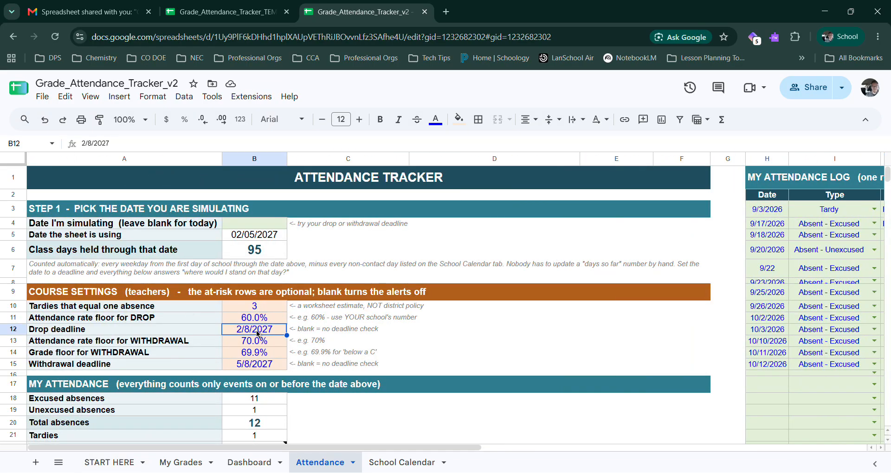
key("Up")
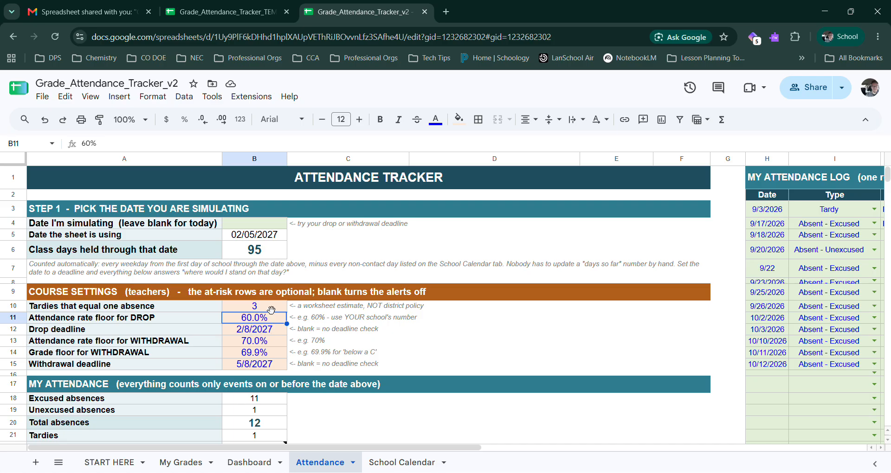
left_click(281, 334)
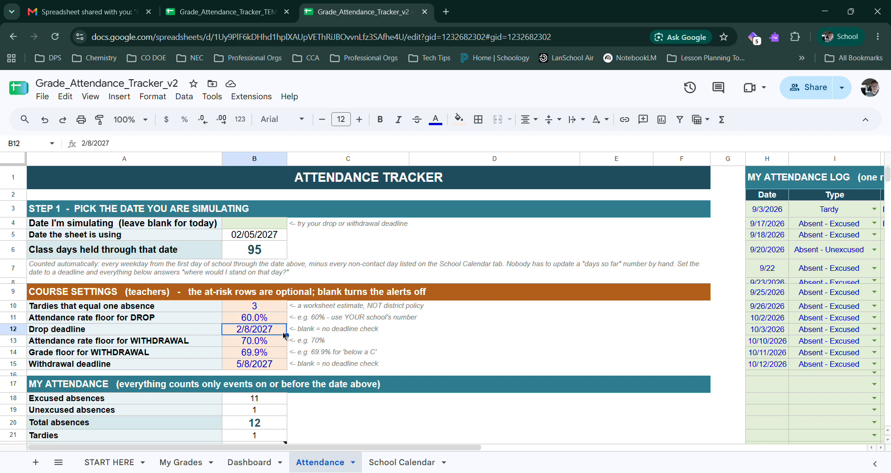
left_click(255, 368)
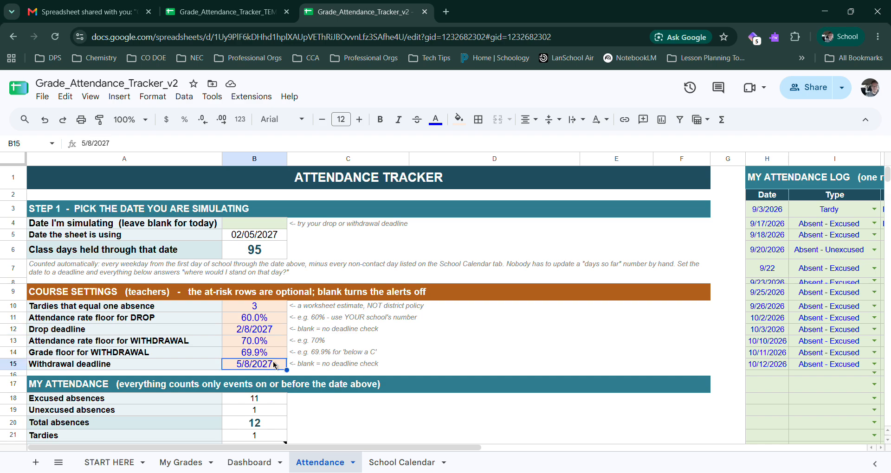
left_click(185, 319)
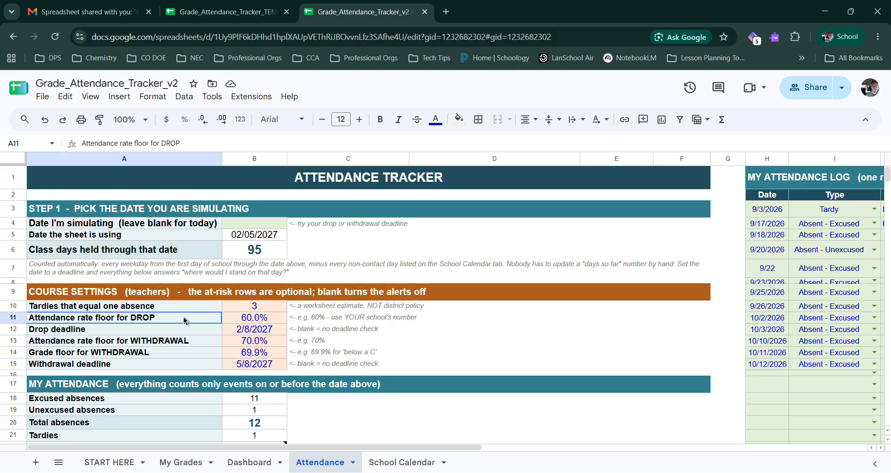
left_click_drag(184, 320, 266, 318)
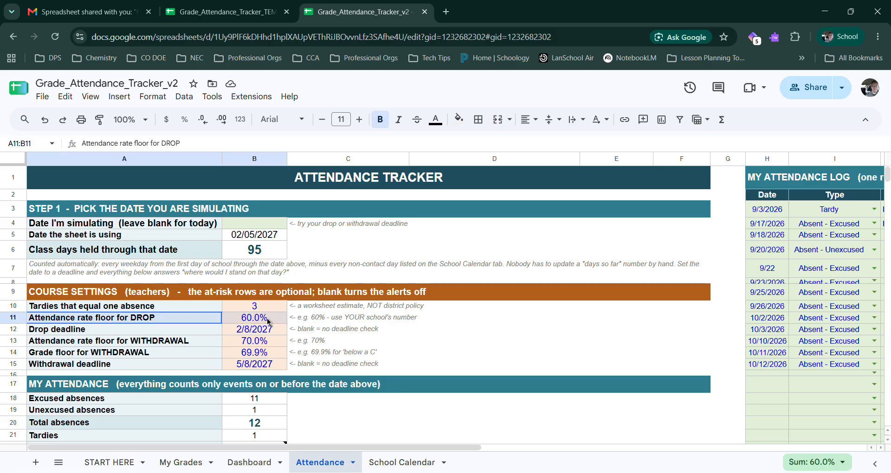
left_click_drag(266, 319, 251, 348)
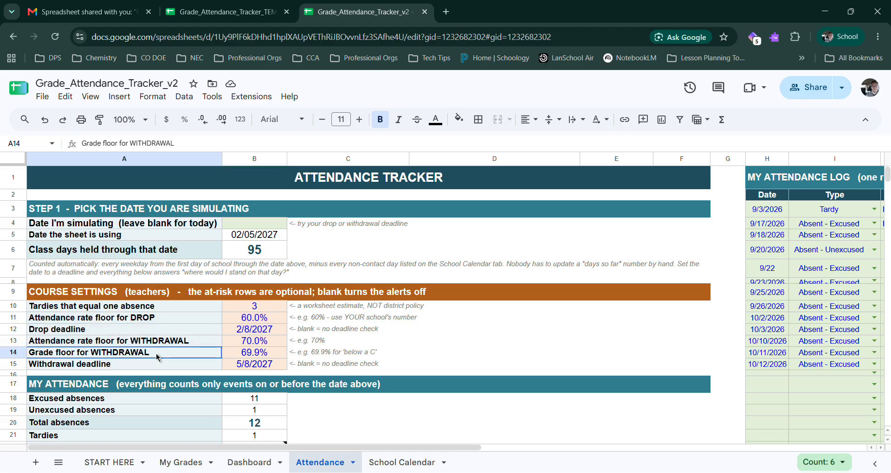
left_click_drag(156, 354, 259, 357)
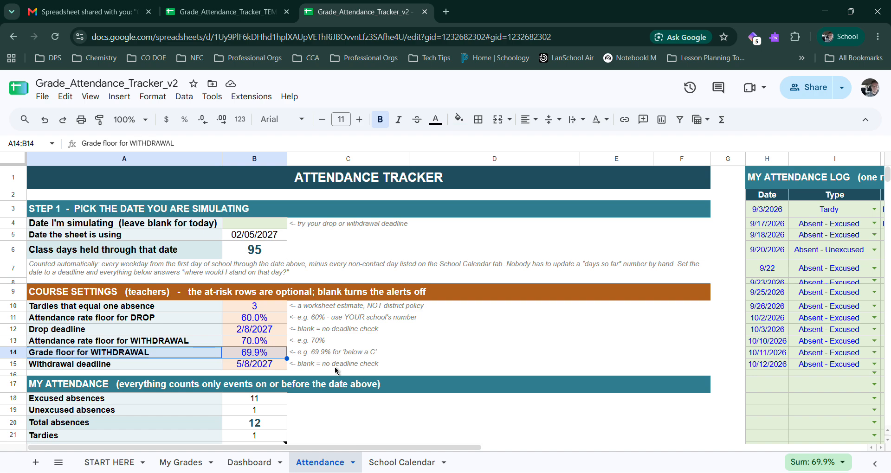
scroll(336, 371, "down", 1)
scroll(354, 356, "up", 5)
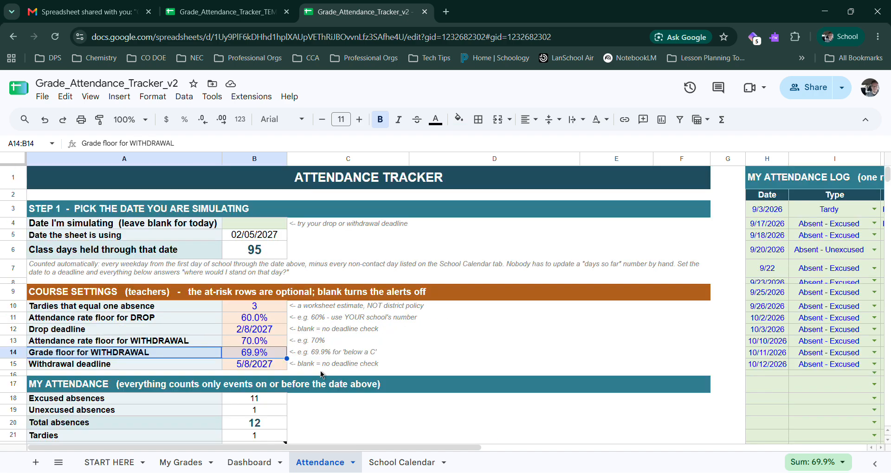
Step: Examine the Dashboard's letter grade scale and its STEP 1 section for running the simulation
left_click(241, 463)
scroll(242, 350, "down", 5)
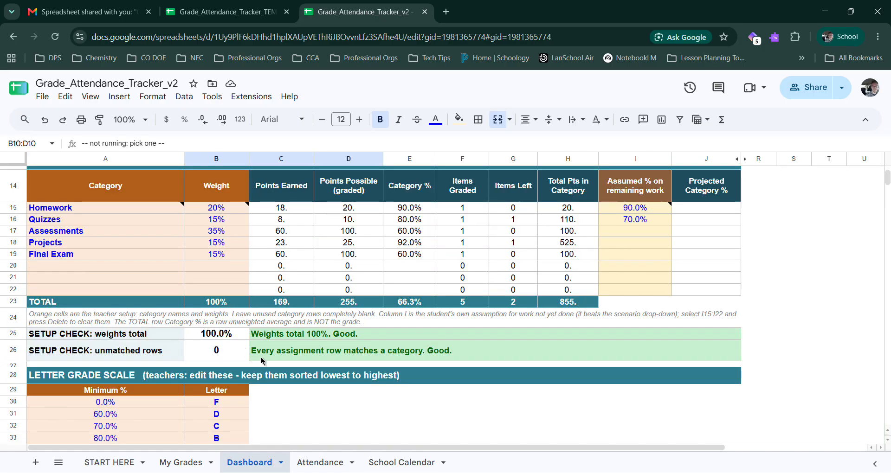
scroll(263, 362, "down", 4)
left_click(85, 231)
left_click_drag(83, 230, 221, 277)
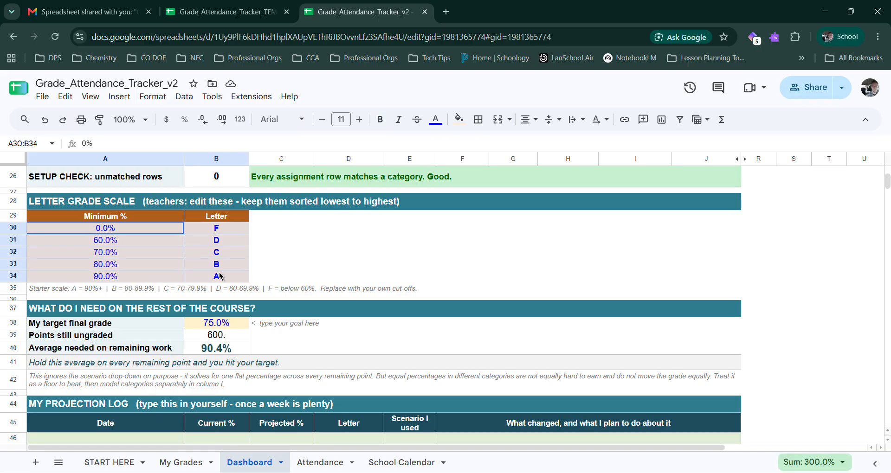
left_click_drag(122, 230, 194, 280)
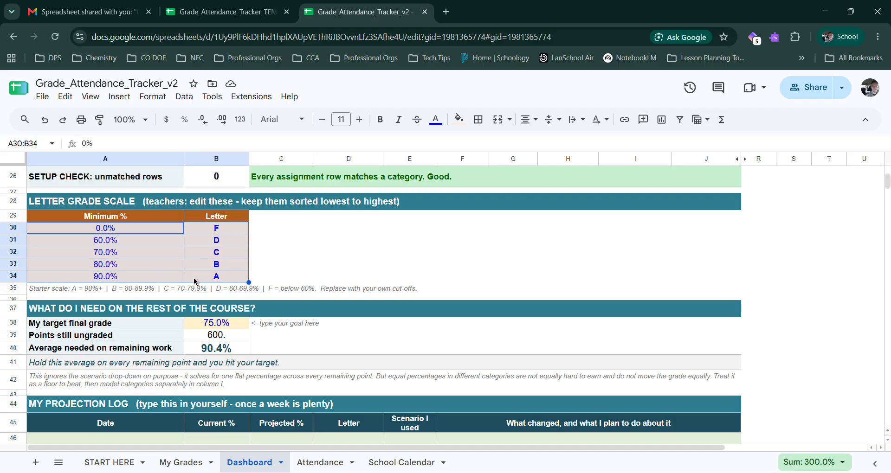
scroll(281, 353, "up", 8)
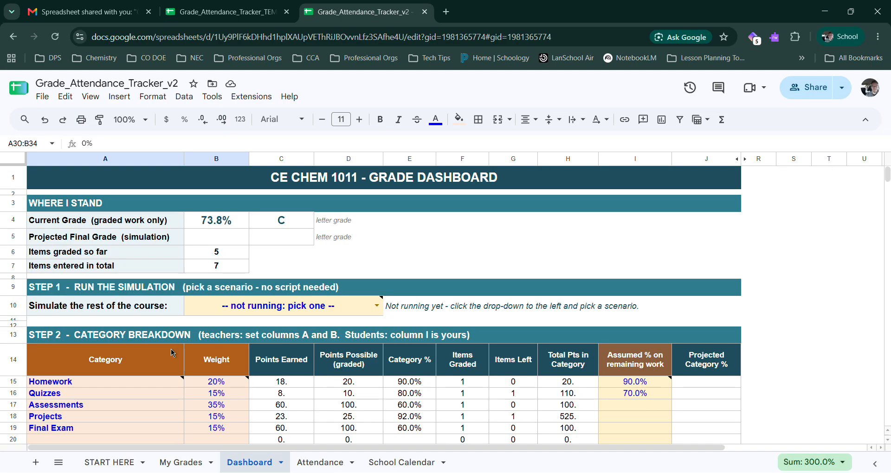
mouse_move(165, 388)
left_click(683, 312)
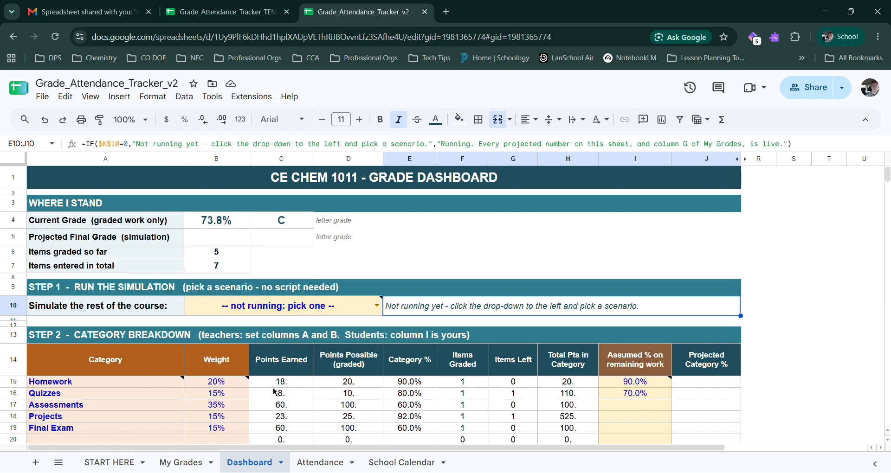
left_click(48, 291)
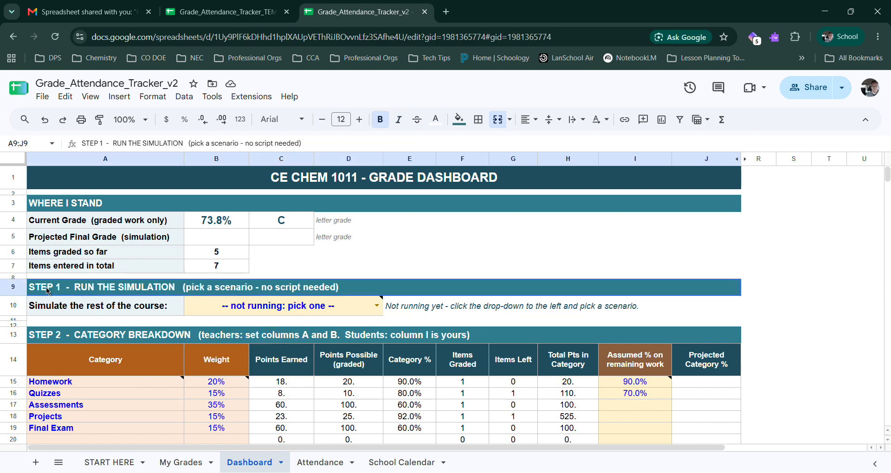
left_click_drag(92, 295, 132, 311)
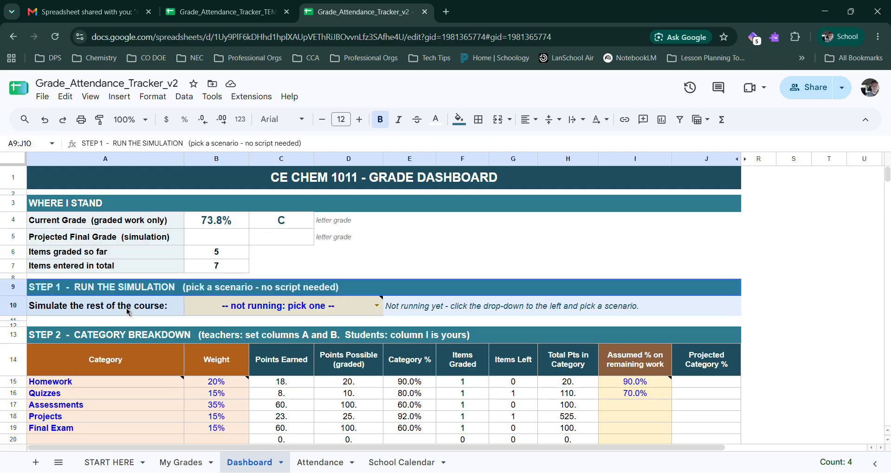
Step: Start a range protection for the Dashboard's category breakdown, covering cells A14:H23
scroll(128, 311, "down", 5)
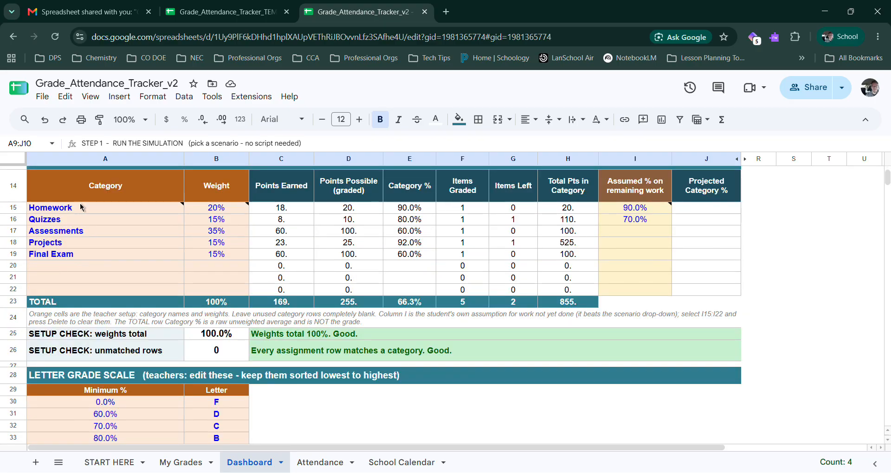
left_click(74, 188)
left_click_drag(74, 188, 570, 308)
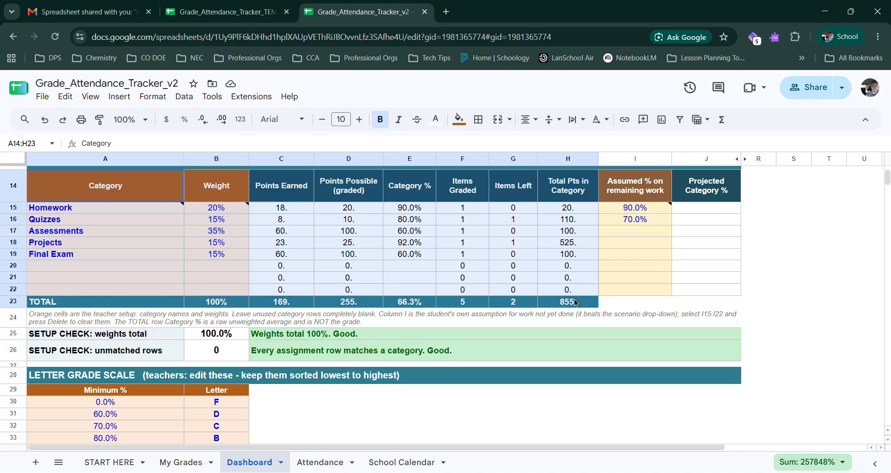
mouse_move(575, 304)
left_mouse_down()
mouse_move(551, 265)
mouse_move(564, 306)
mouse_move(590, 302)
left_mouse_up()
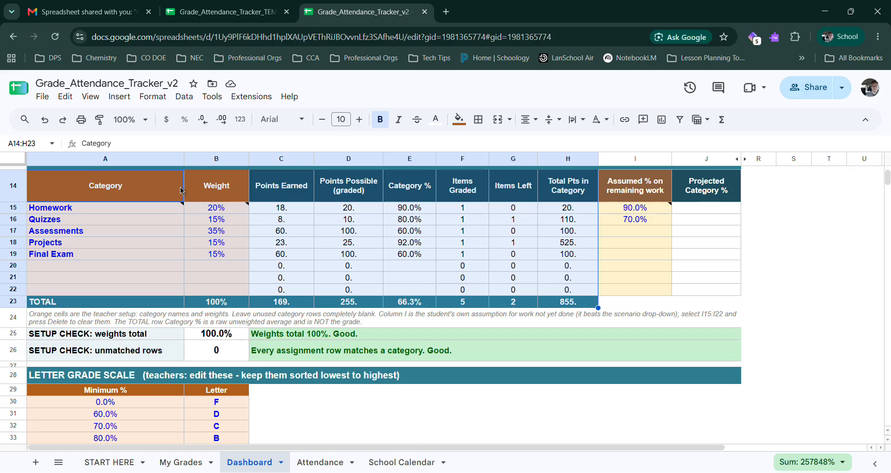
right_click(164, 187)
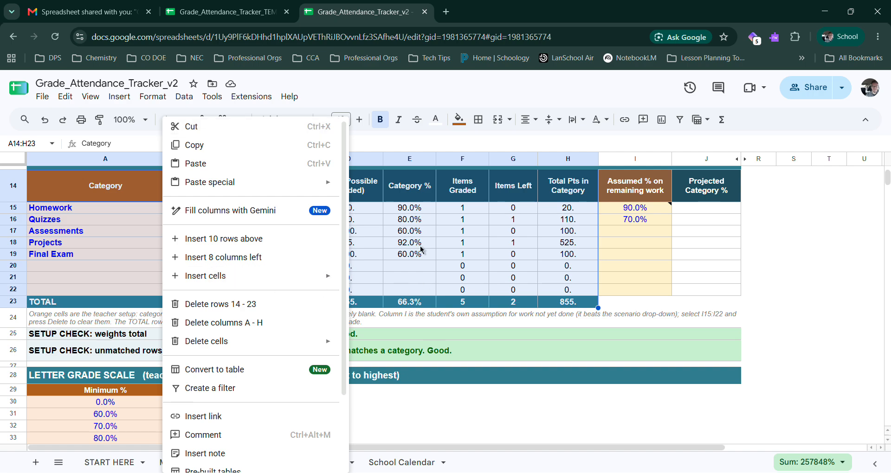
scroll(229, 310, "down", 2)
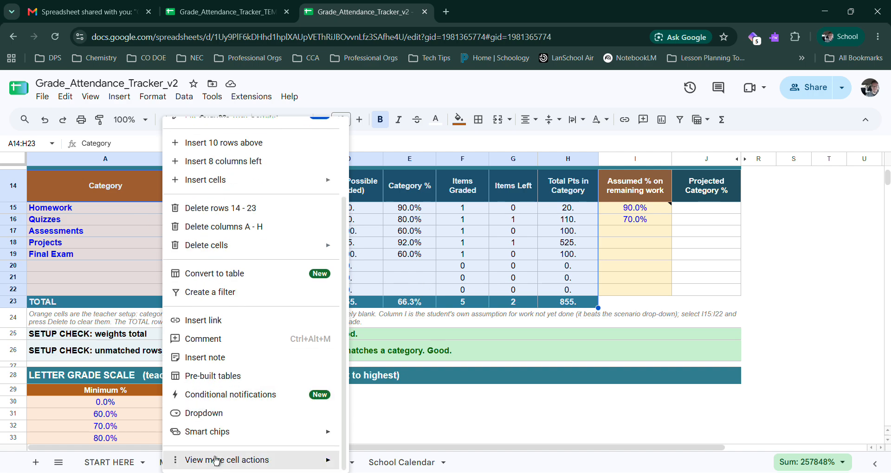
mouse_move(221, 465)
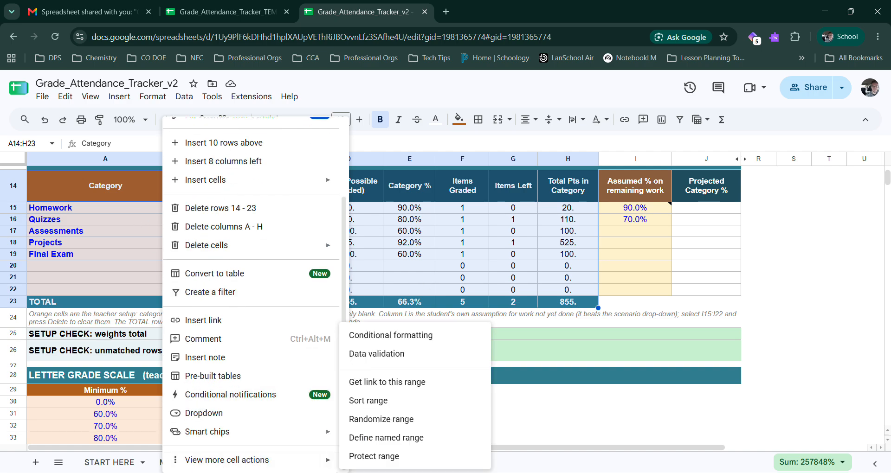
left_click(373, 457)
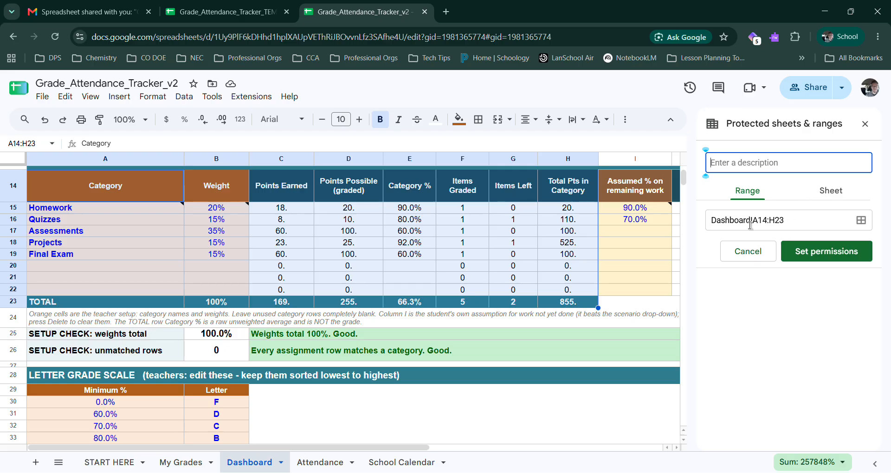
Step: Restrict editing of the Dashboard range A14:H23 to "Only you" and save the permission
left_click(825, 256)
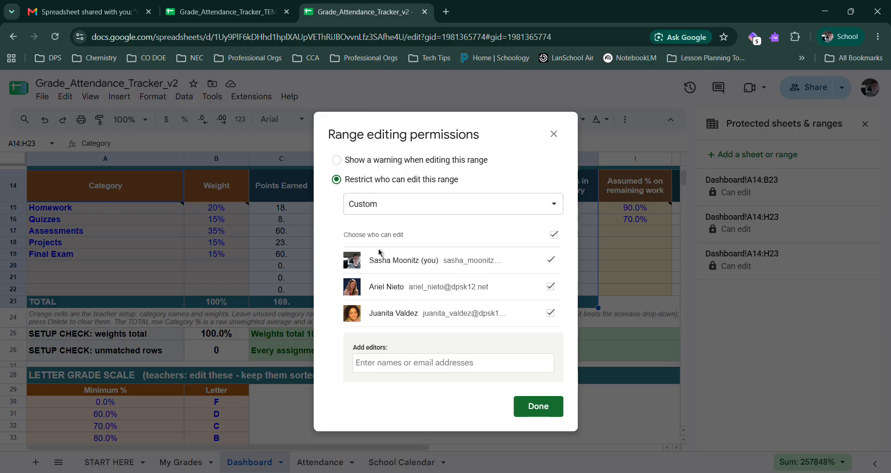
left_click(397, 203)
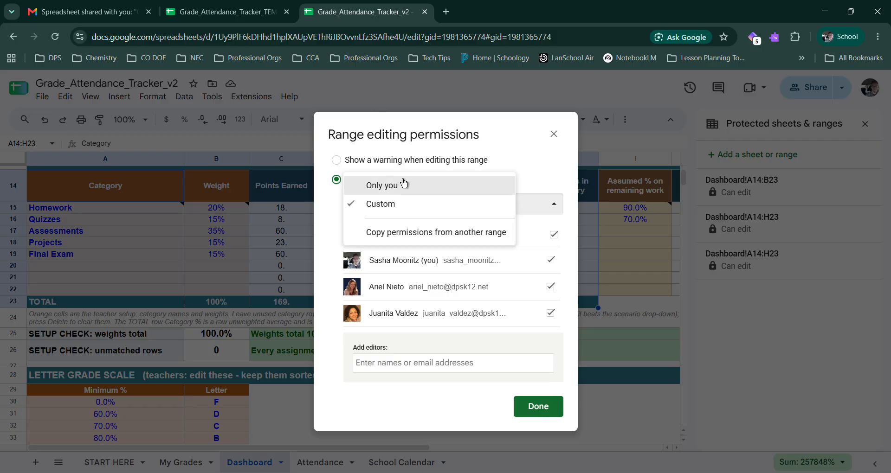
left_click(394, 187)
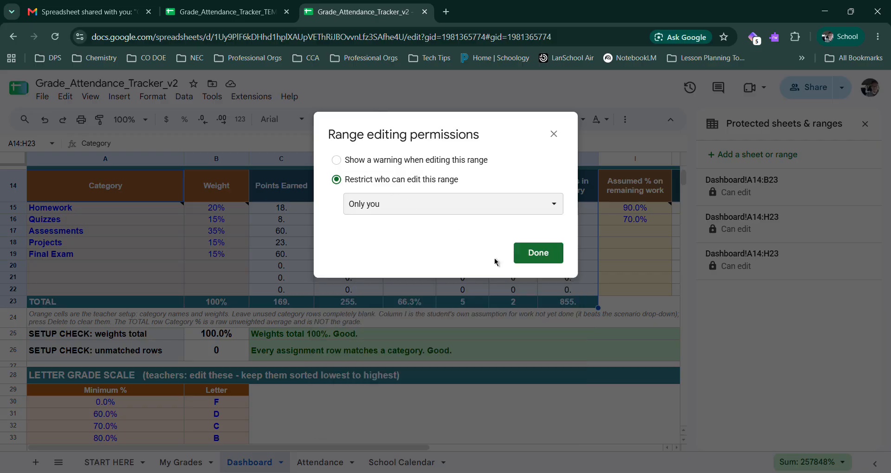
left_click(529, 253)
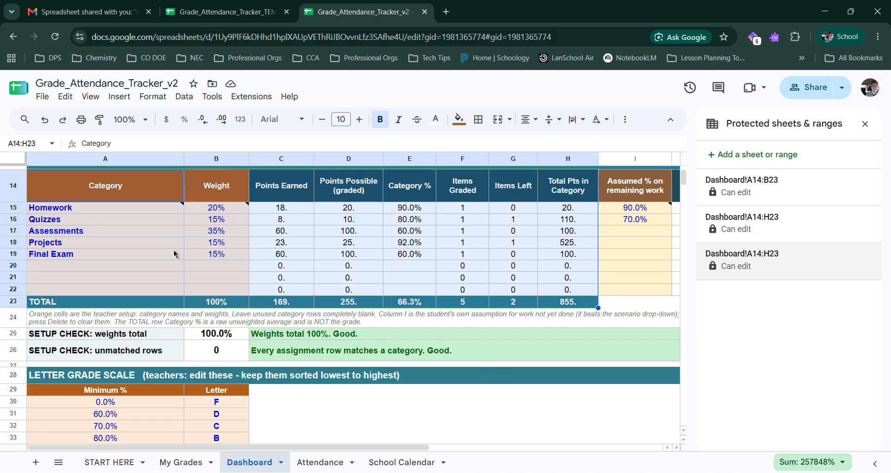
left_click(142, 227)
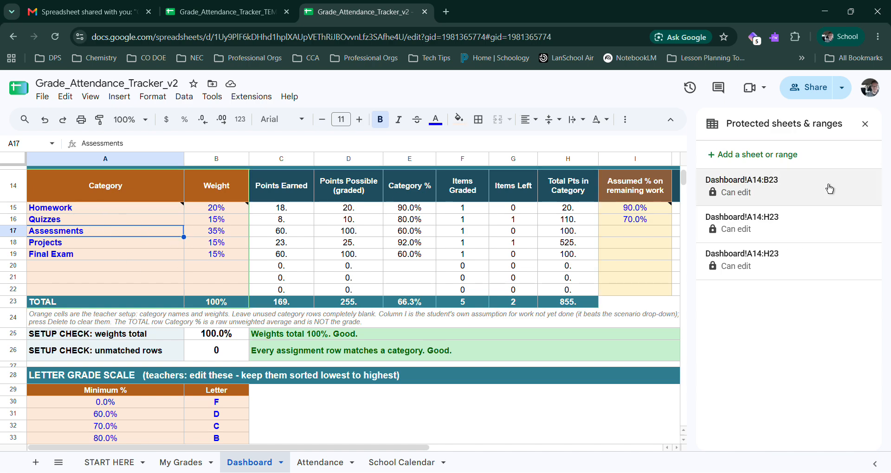
Step: Remove all the Dashboard's range protections: both A14:H23 entries and the A14:B23 entry
left_click(805, 259)
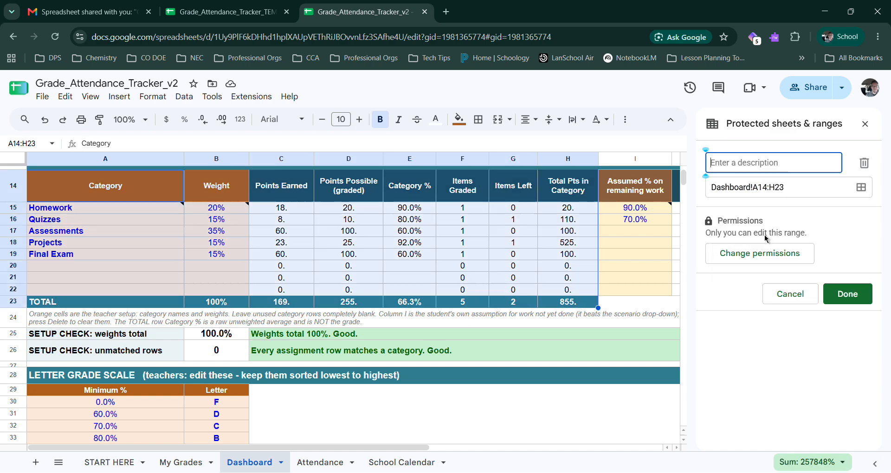
left_click(863, 165)
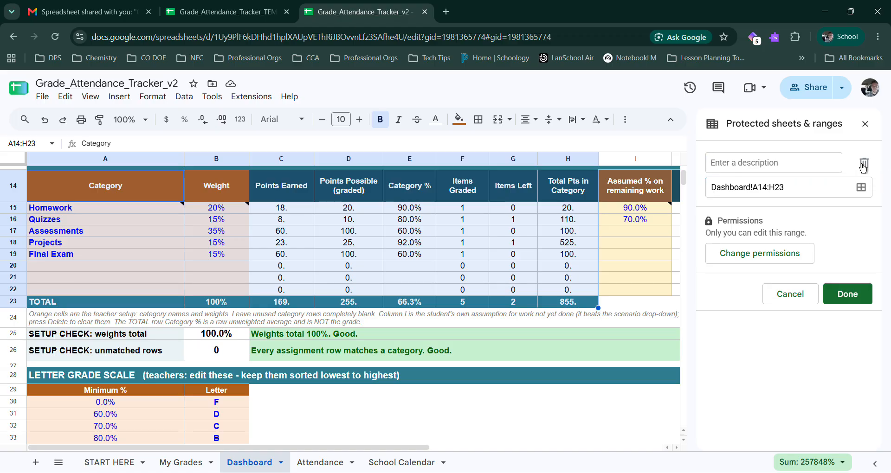
left_click(863, 165)
left_click(560, 313)
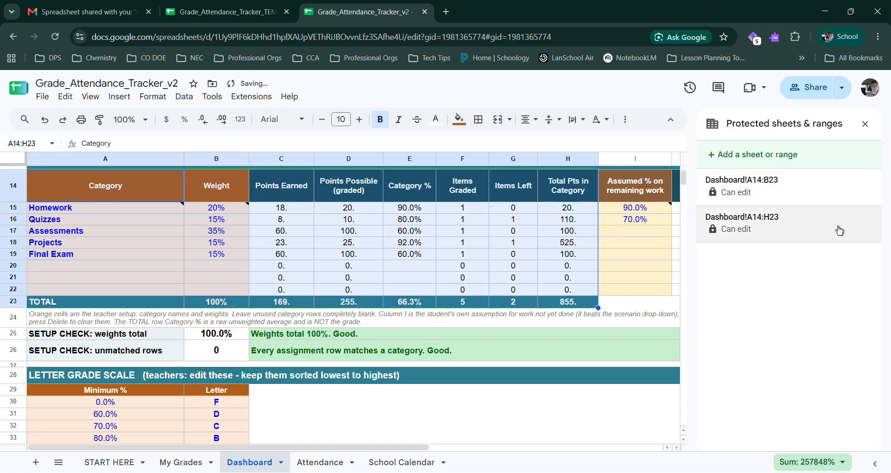
left_click(857, 226)
left_click(863, 163)
left_click(562, 311)
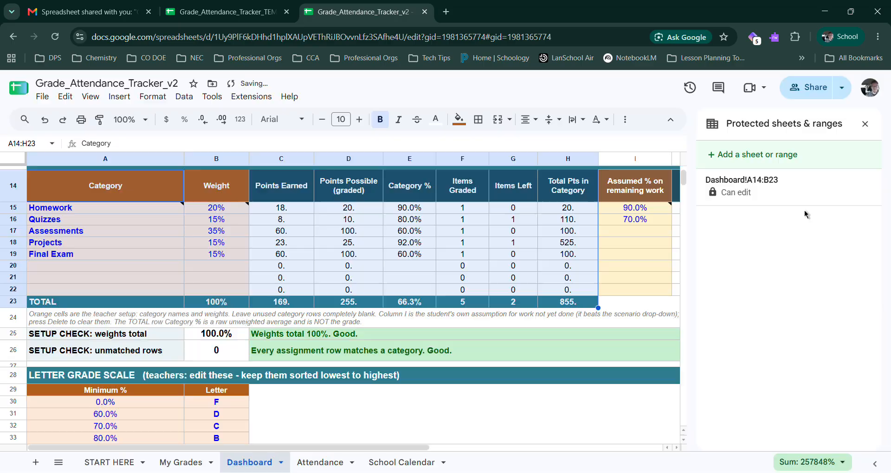
left_click(851, 197)
left_click(864, 164)
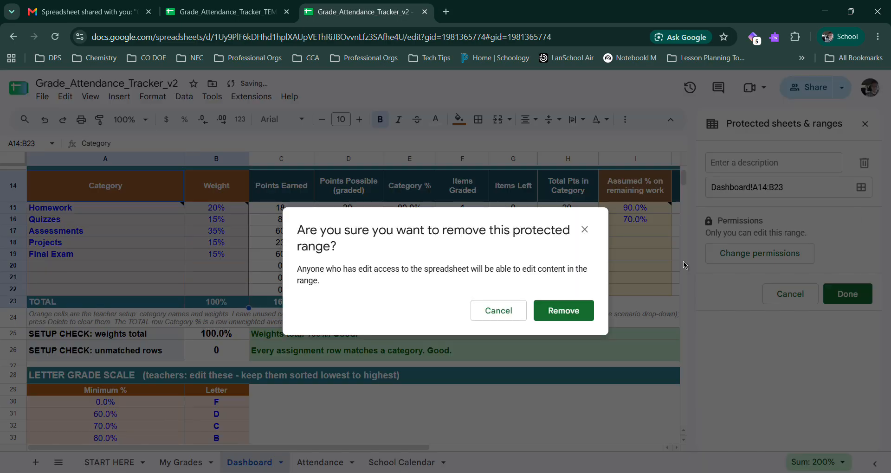
left_click(560, 313)
Step: Examine the Dashboard's category breakdown, the My Grades assignment list and the category choices for the Problem Set 1 row
mouse_move(114, 184)
left_mouse_down()
mouse_move(328, 187)
mouse_move(505, 291)
left_mouse_up()
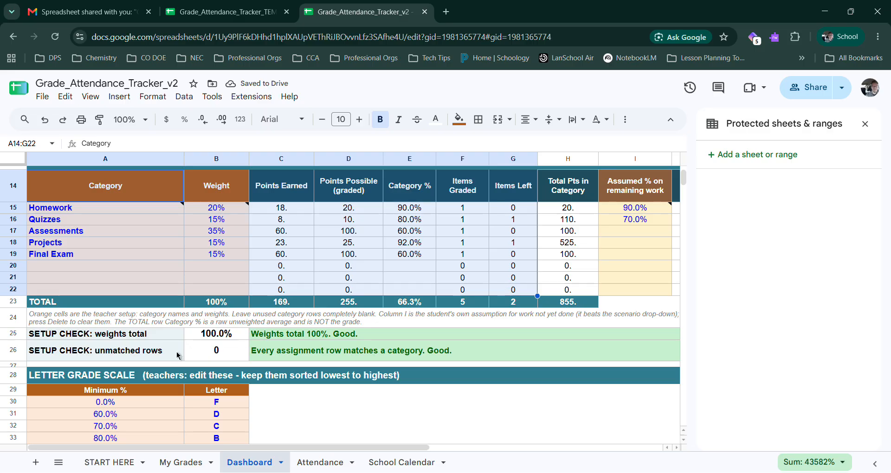
scroll(281, 302, "up", 5)
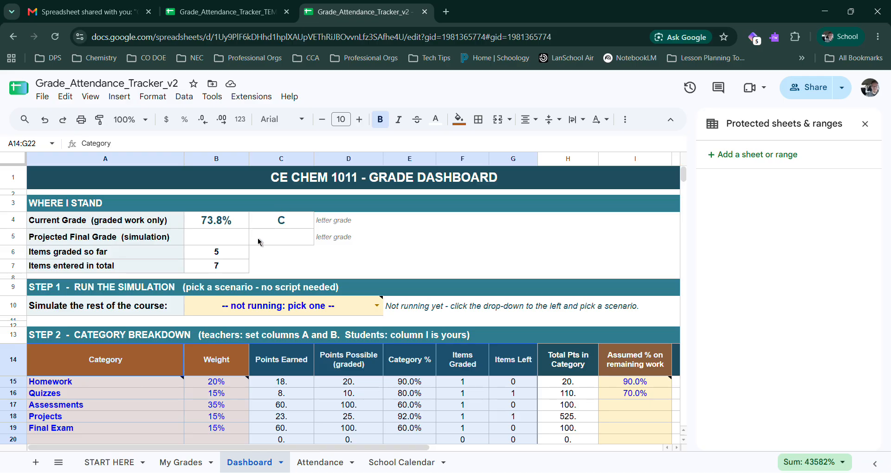
left_click(195, 467)
left_click(390, 438)
left_click_drag(392, 448, 130, 448)
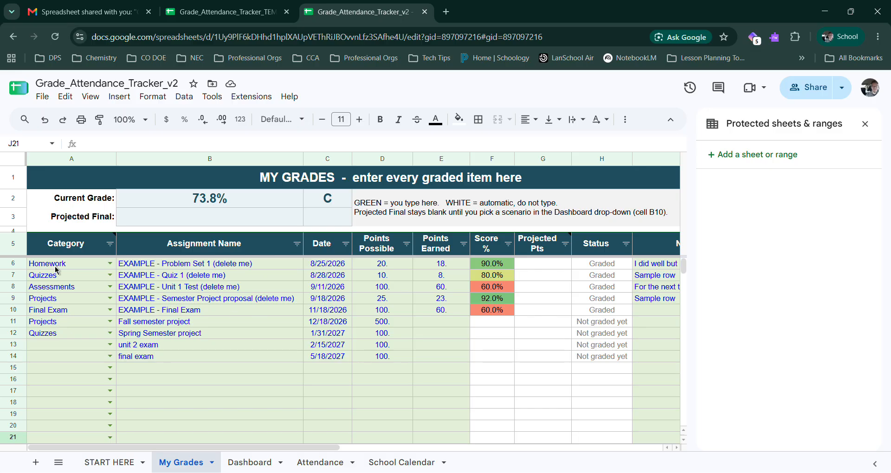
left_click_drag(160, 264, 158, 425)
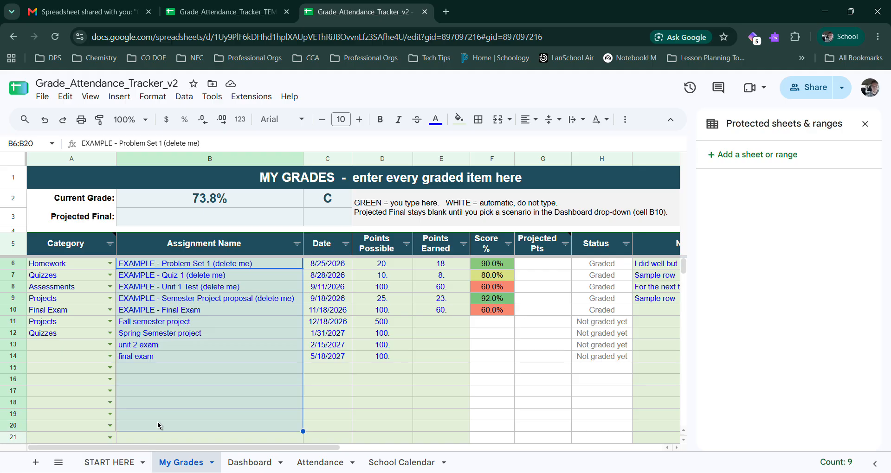
left_click(111, 267)
left_click(111, 265)
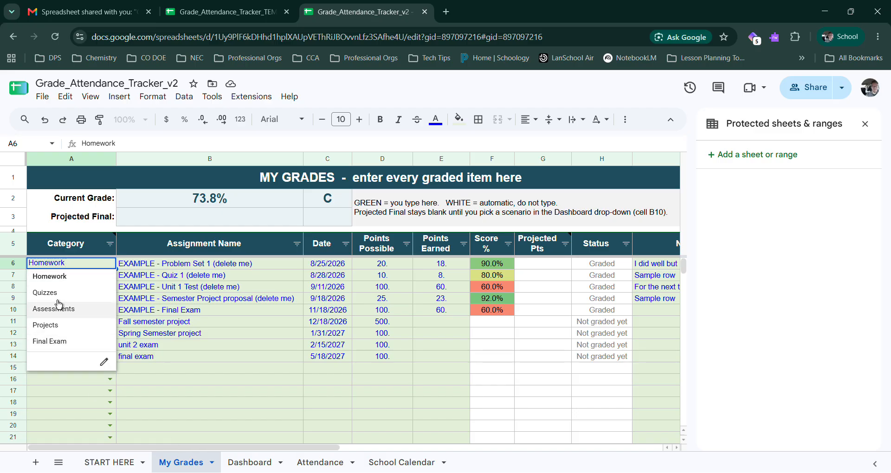
Step: Rename the Homework category to "Classwork" in the Dashboard's category breakdown
left_click(250, 463)
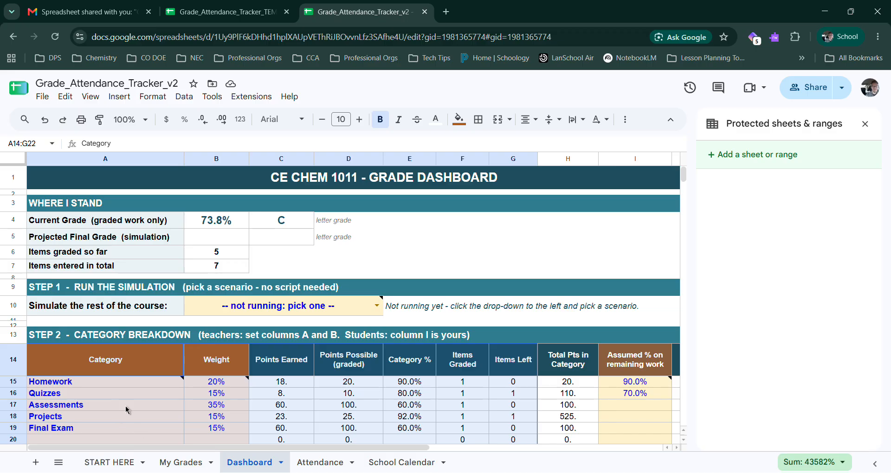
scroll(108, 261, "down", 5)
scroll(87, 266, "up", 2)
left_click(85, 212)
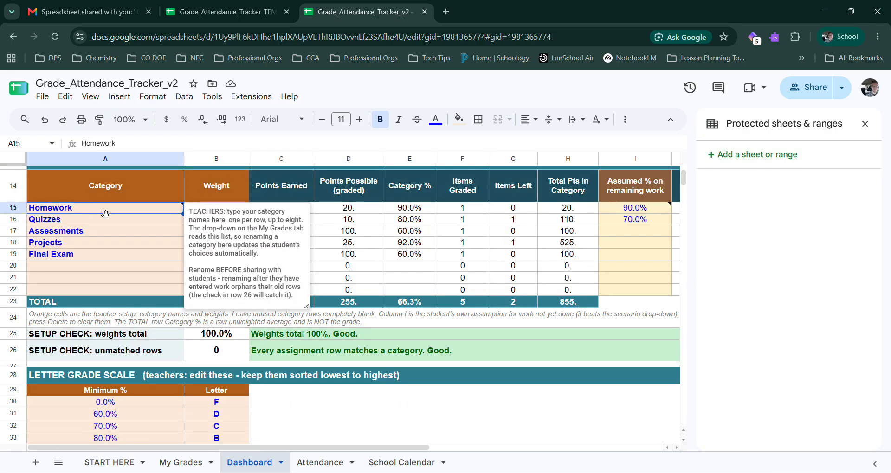
type("Classwork")
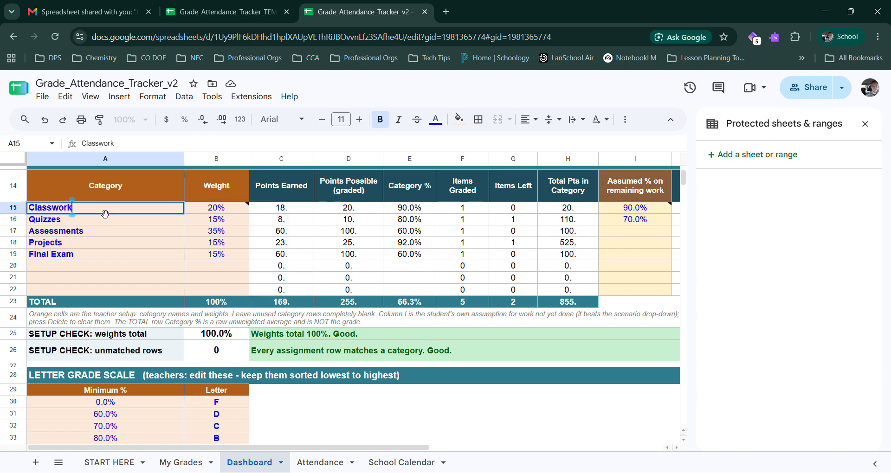
key("Return")
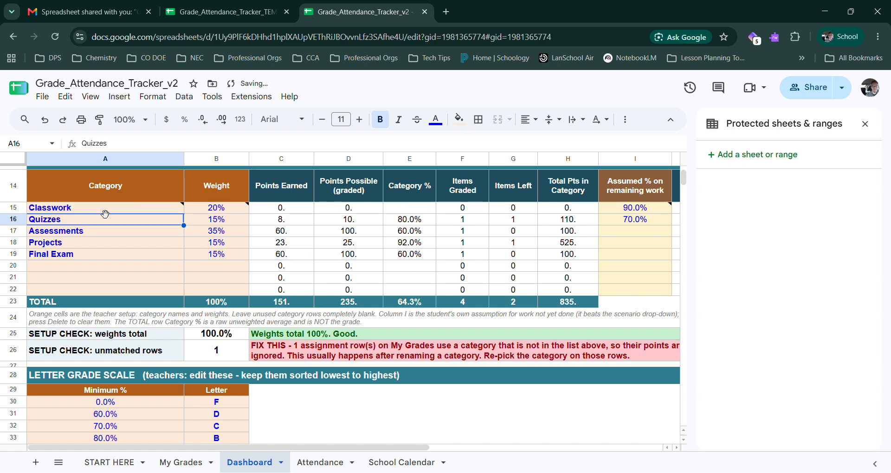
Step: Examine the Dashboard's category weights and its setup checks for the weights total and unmatched rows
left_click(92, 352)
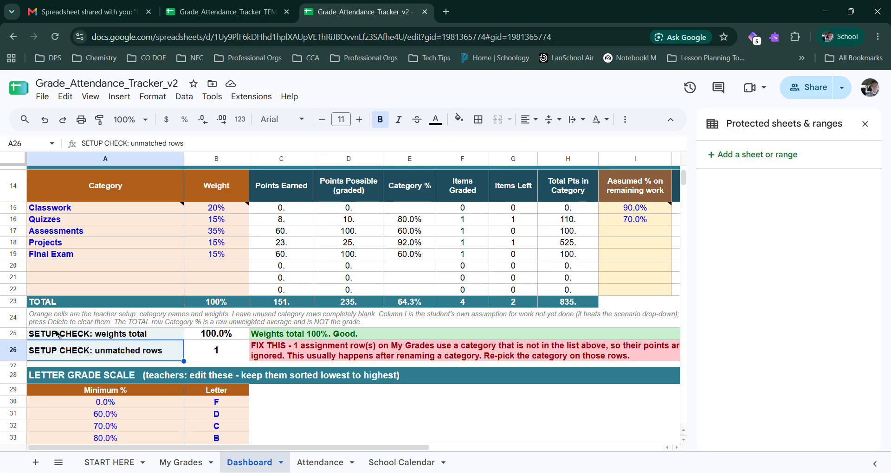
left_click_drag(57, 335, 220, 337)
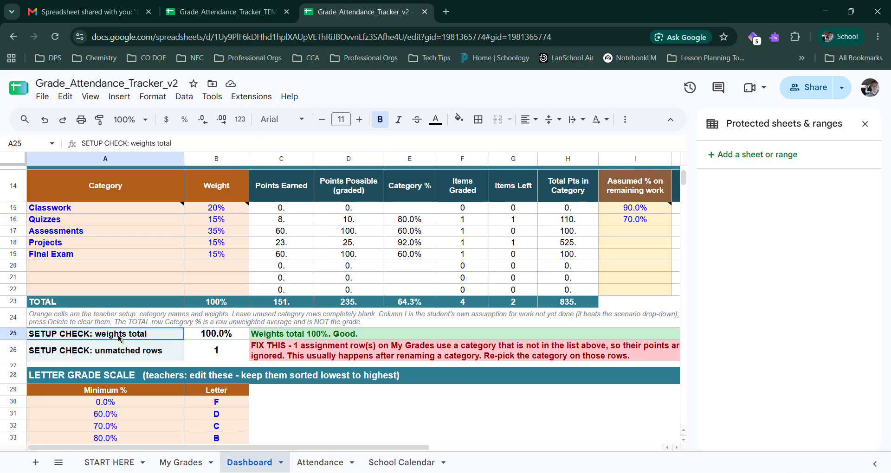
left_click(210, 348, "shift")
left_click_drag(221, 205, 228, 255)
left_click(182, 338)
left_click_drag(182, 341, 292, 338)
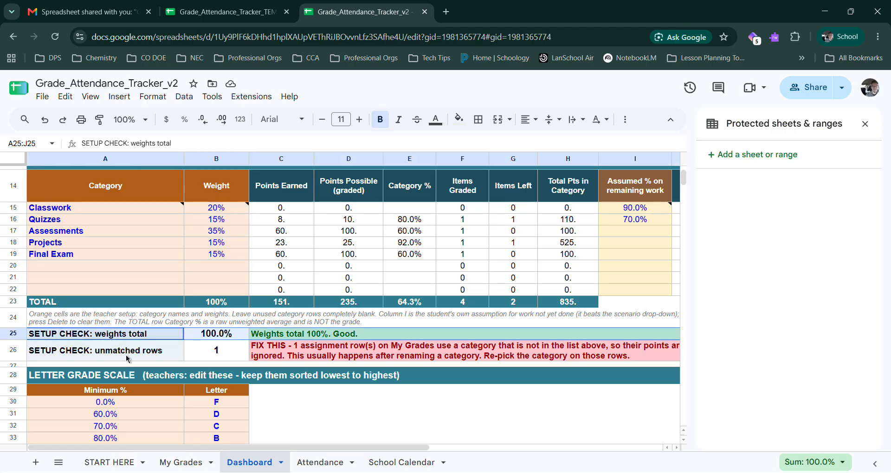
left_click_drag(130, 357, 289, 353)
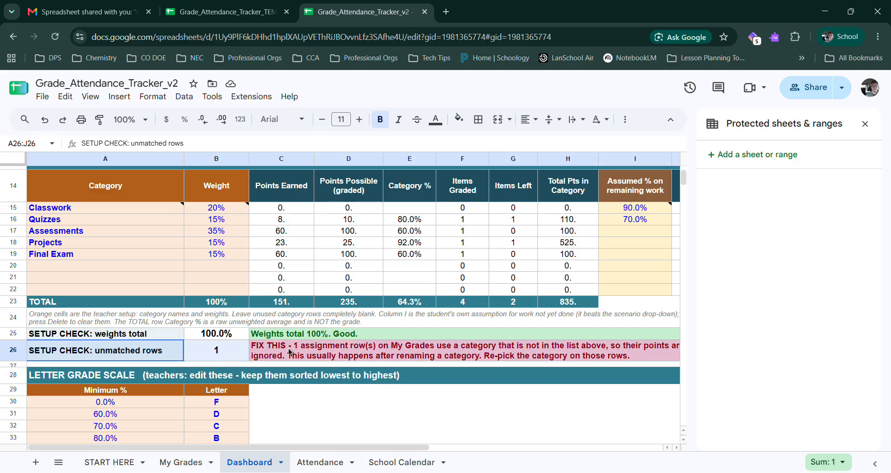
left_click_drag(402, 360, 234, 357)
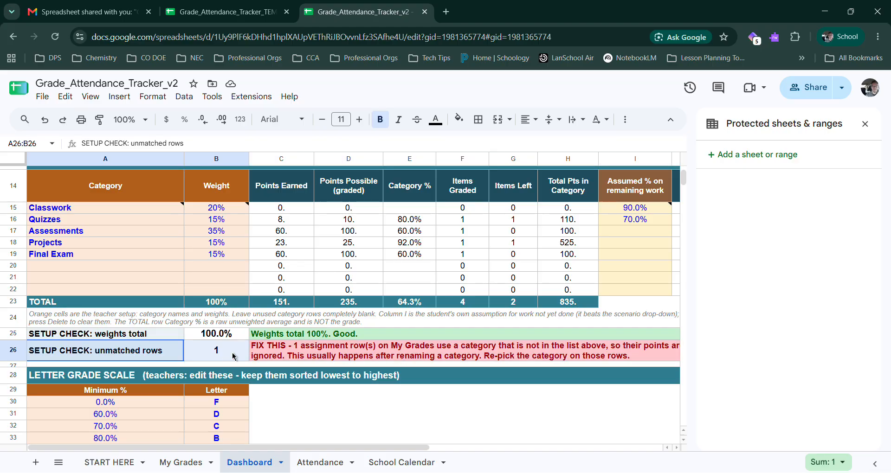
Step: Set the Problem Set 1 row's category to Classwork in My Grades, and review the Dashboard's unmatched-rows setup check
left_click(85, 208)
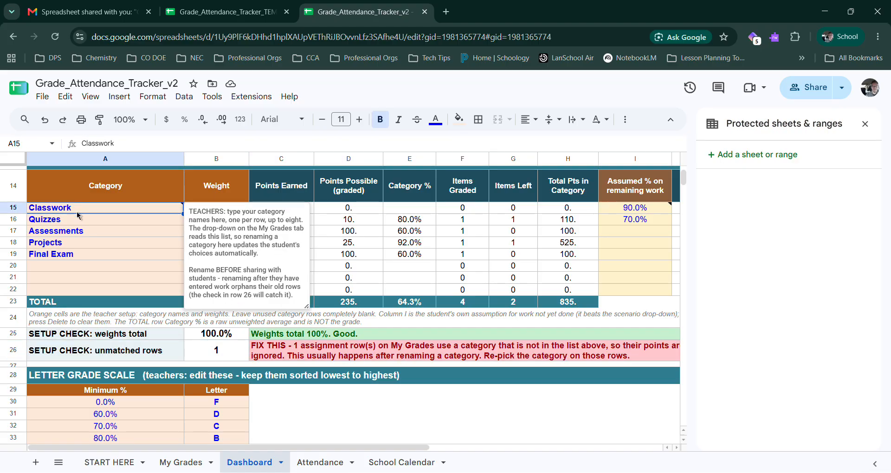
left_click(181, 462)
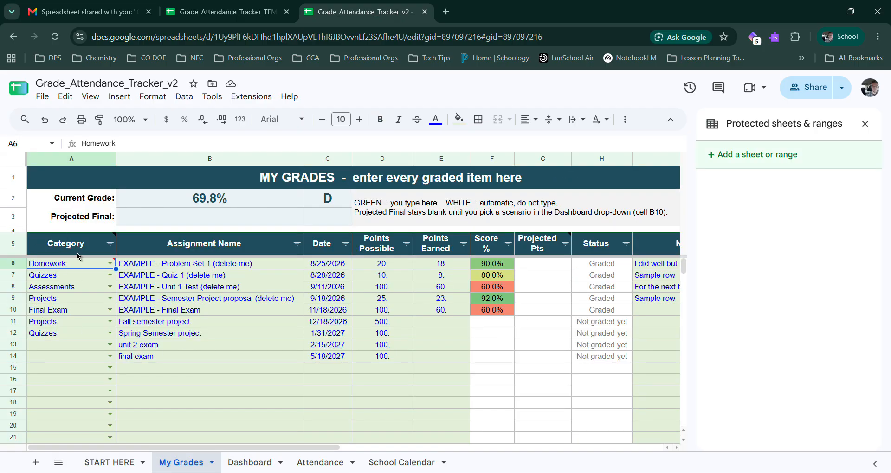
mouse_move(112, 267)
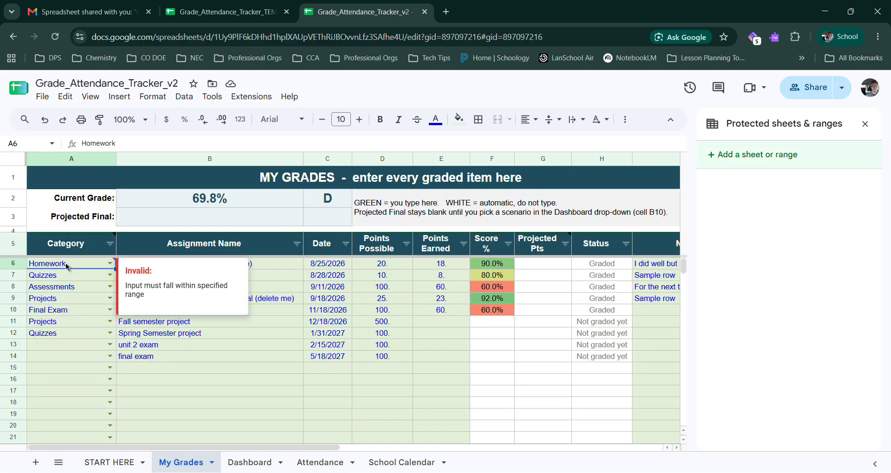
left_click(110, 264)
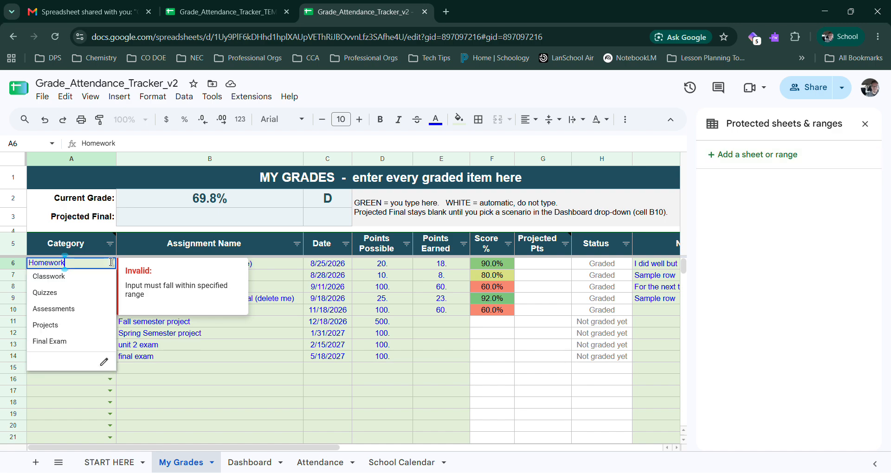
left_click(56, 280)
left_click(147, 369)
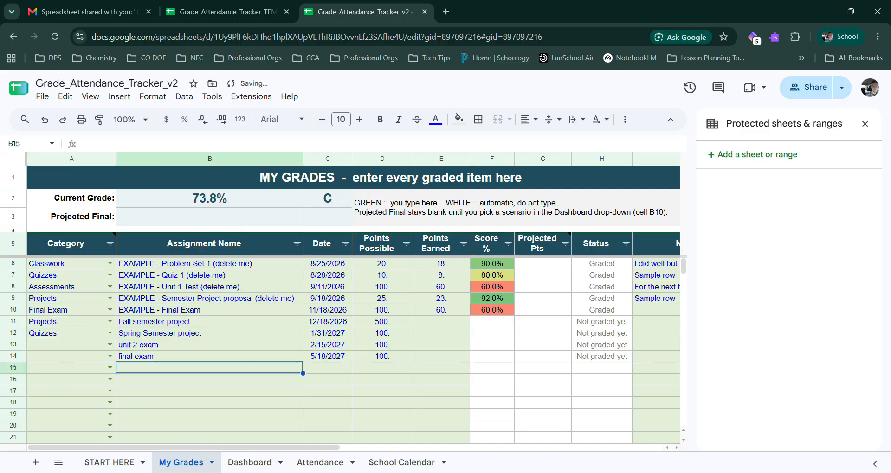
left_click(261, 465)
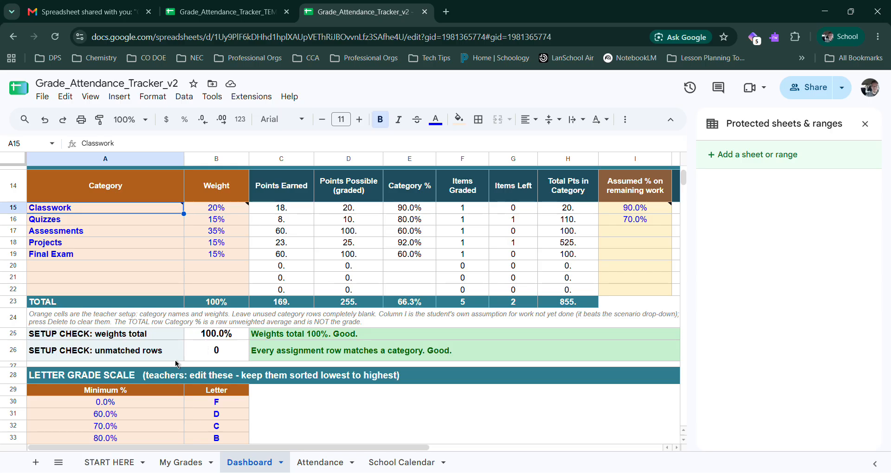
Step: Examine the My Grades dates, assignment names, points and score formula, plus the dates and points possible of the ungraded rows
left_click(181, 463)
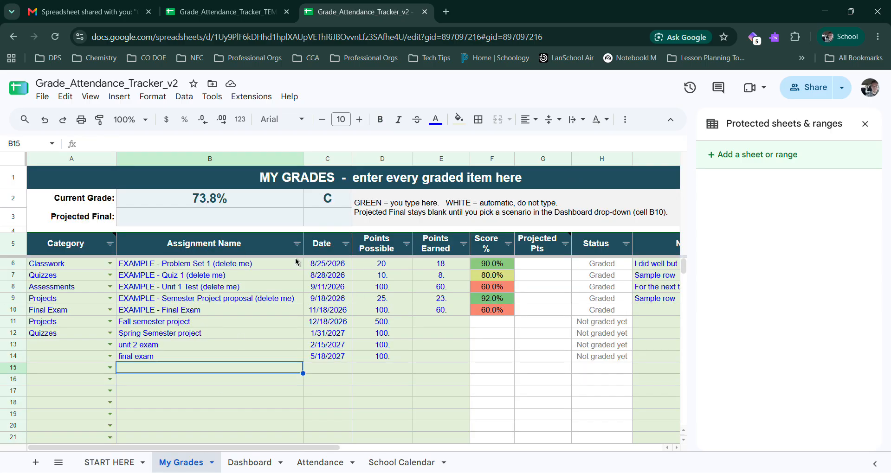
left_click_drag(317, 265, 322, 300)
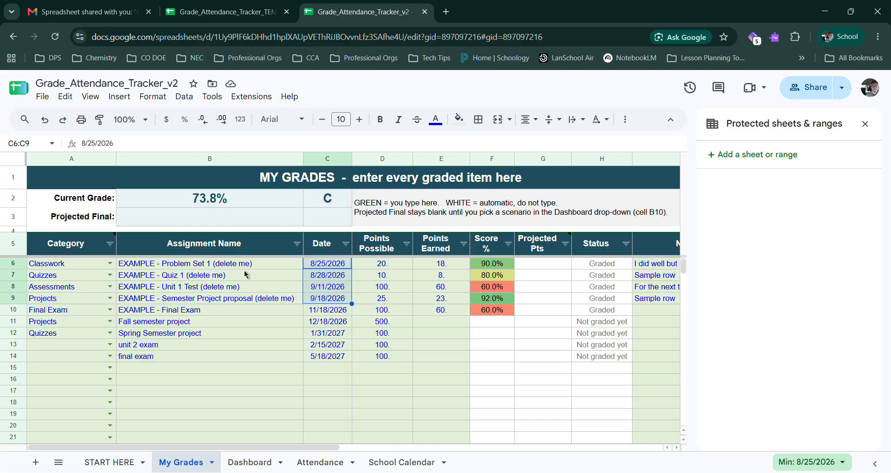
left_click_drag(244, 266, 235, 318)
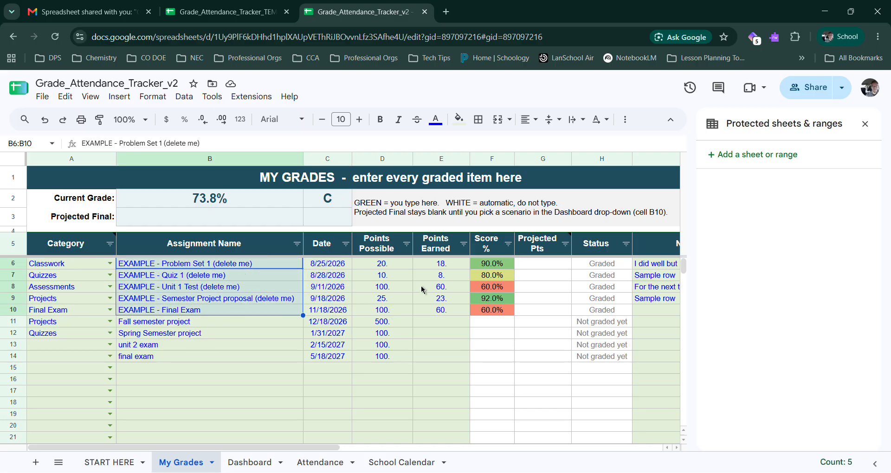
left_click(396, 266)
left_click_drag(397, 267, 424, 267)
left_click(397, 269)
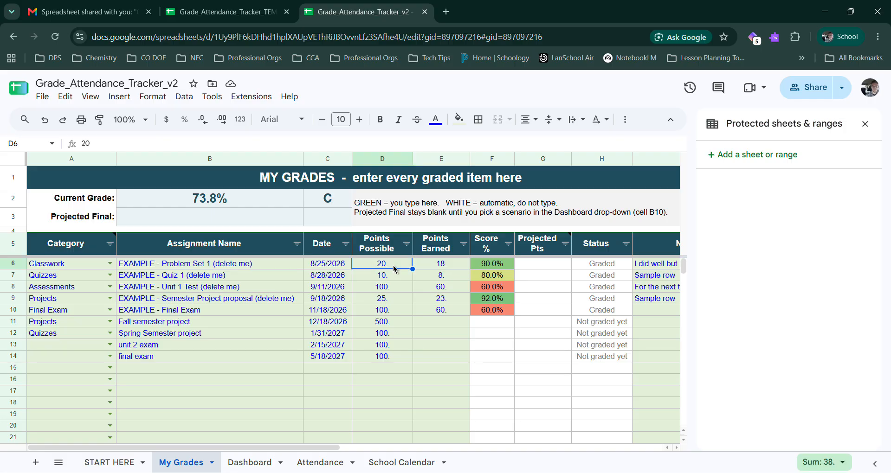
left_click(449, 268)
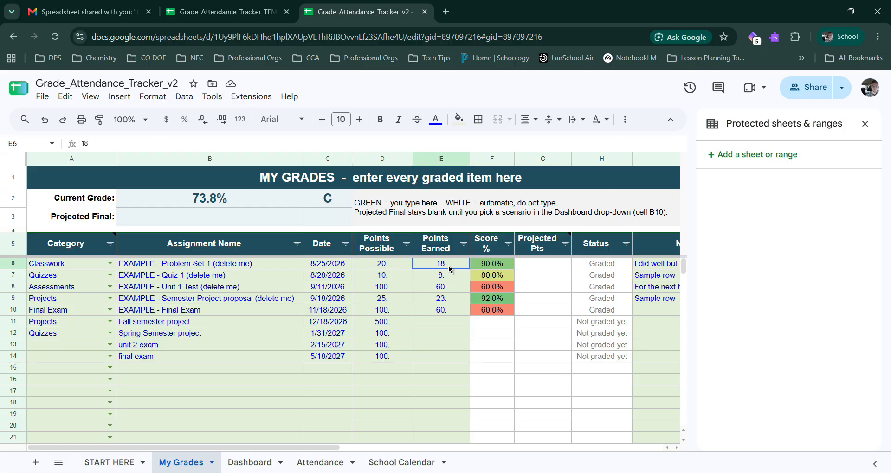
left_click(494, 267)
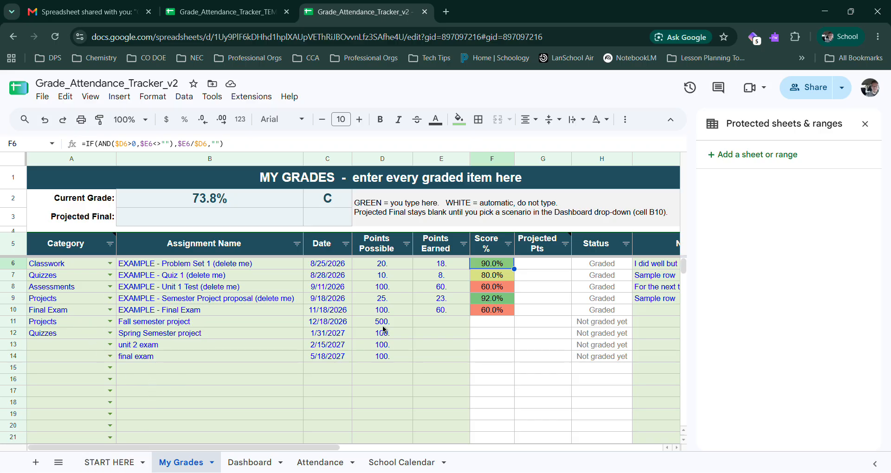
left_click_drag(385, 325, 332, 359)
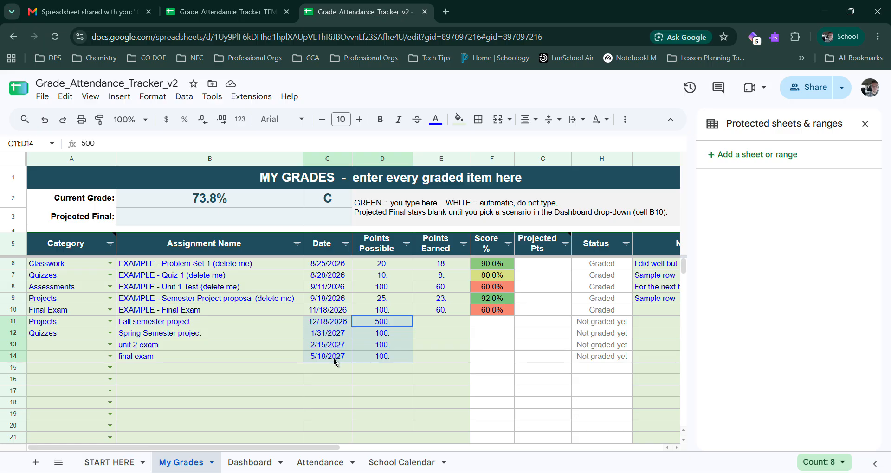
left_click(384, 323)
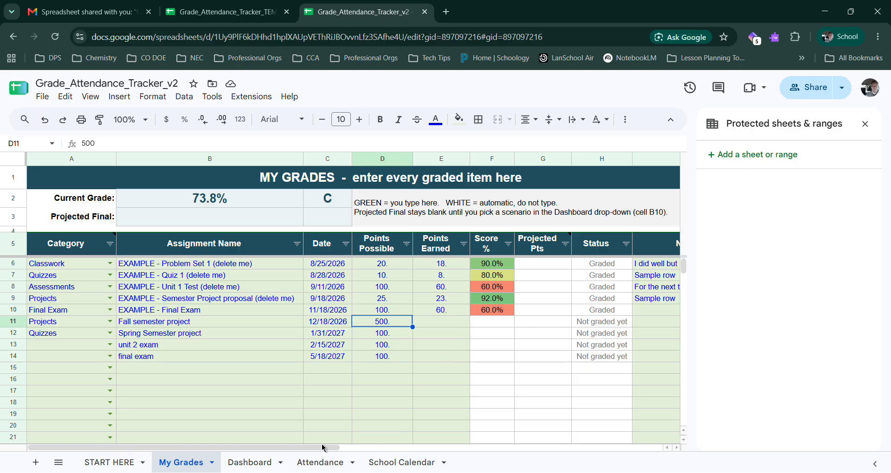
Step: Widen the Notes column in My Grades to fit the longest note
left_click_drag(312, 450, 487, 444)
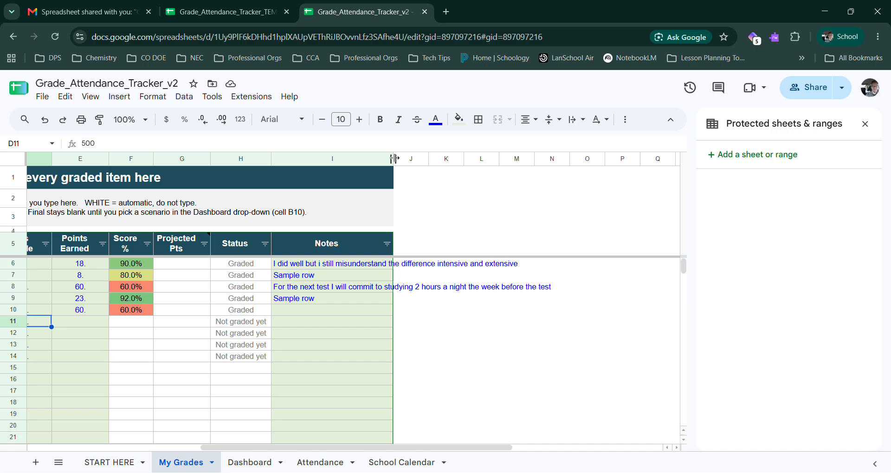
left_click_drag(394, 159, 567, 159)
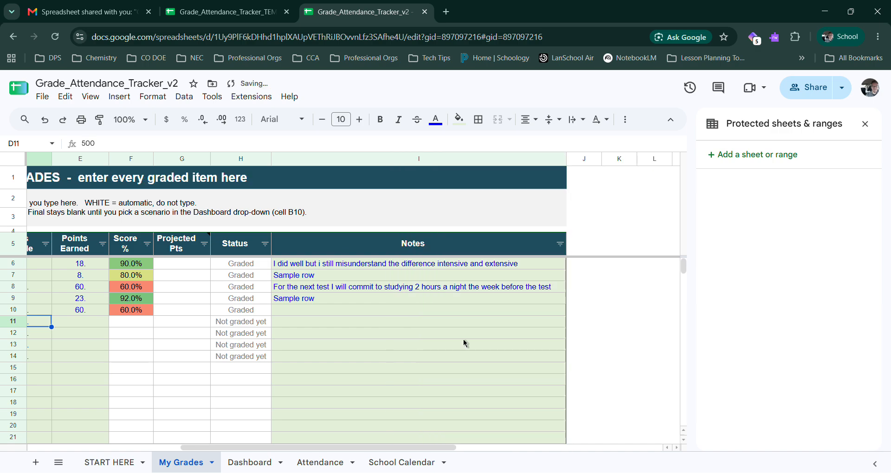
left_click(296, 267)
Step: Examine the Unit 1 Test row across My Grades, including its study note and score percentage, and glance at the Dashboard
left_click_drag(383, 448, 349, 439)
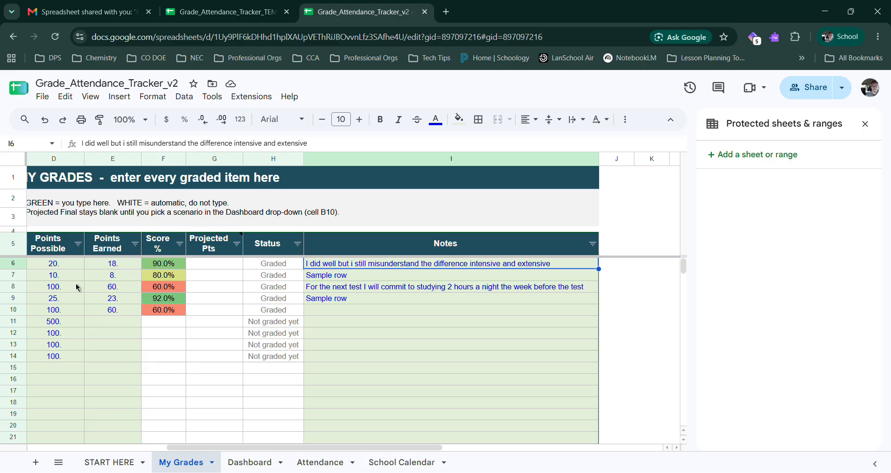
left_click_drag(341, 448, 202, 449)
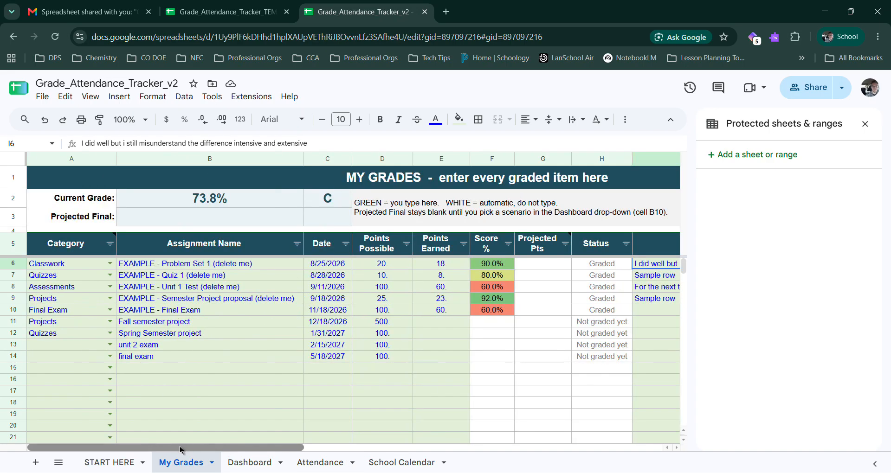
left_click_drag(153, 290, 508, 289)
left_click_drag(284, 448, 421, 444)
left_click(351, 288)
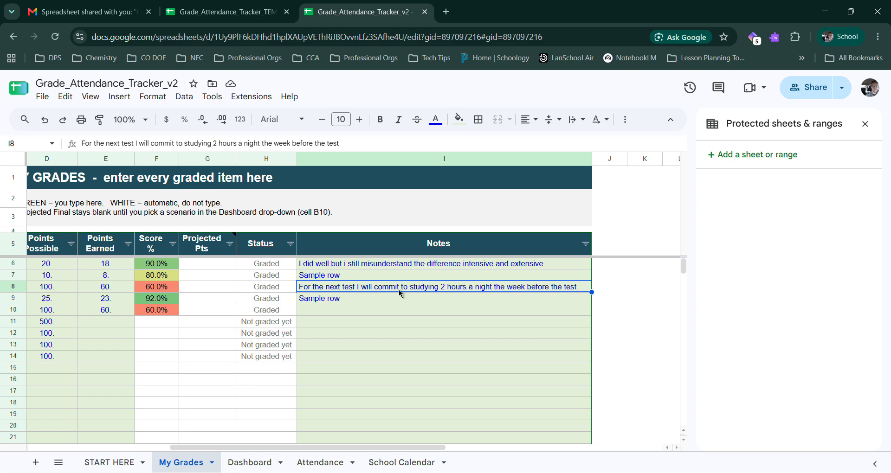
left_click(168, 290)
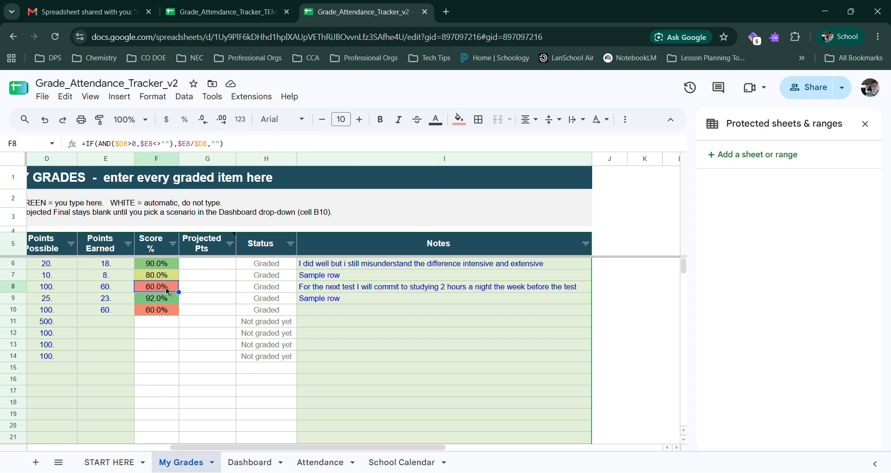
left_click(253, 466)
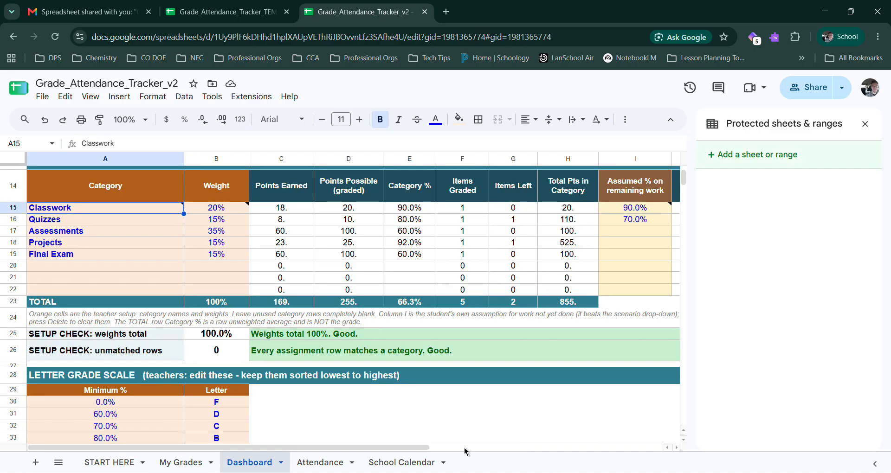
left_click(204, 463)
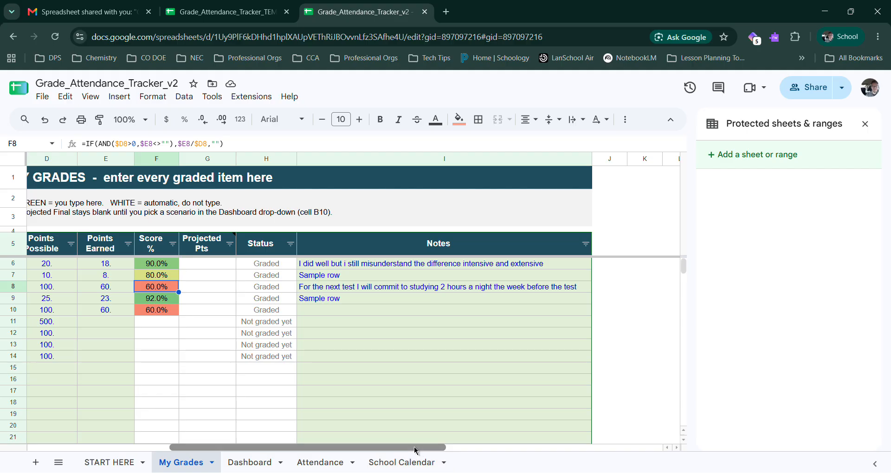
Step: Close the protected ranges list and examine the current and projected grades in My Grades and the Dashboard's graded and total item counts
left_click(865, 124)
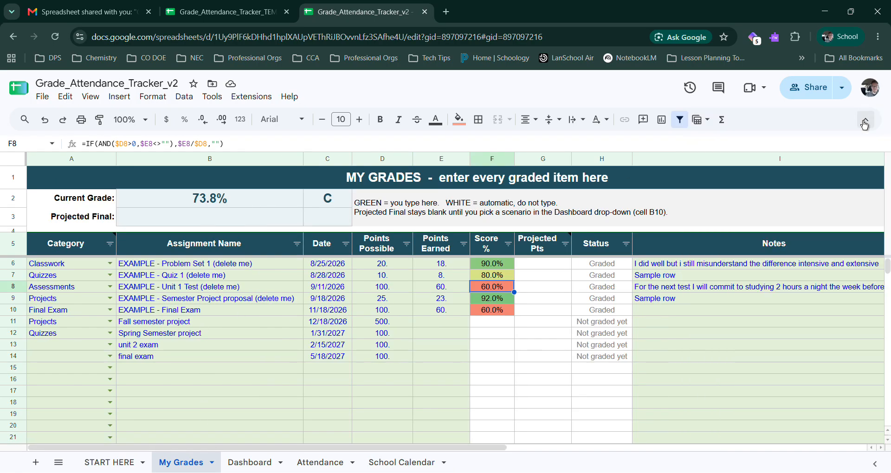
left_click(230, 199)
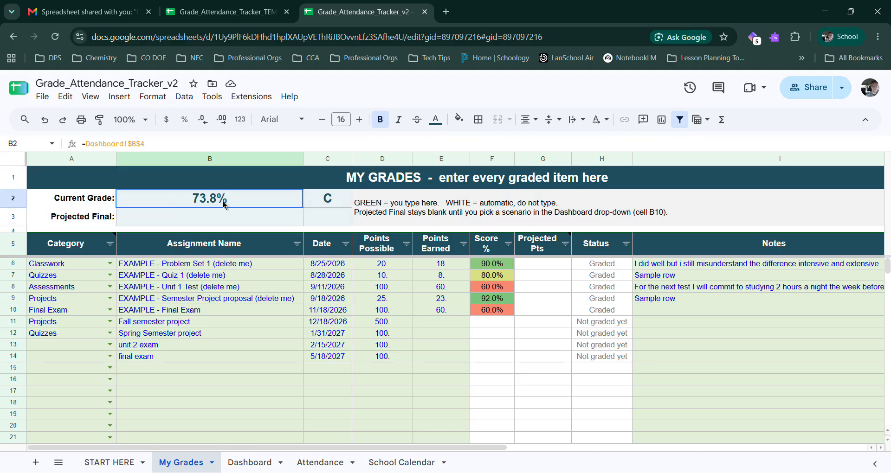
left_click_drag(219, 204, 324, 206)
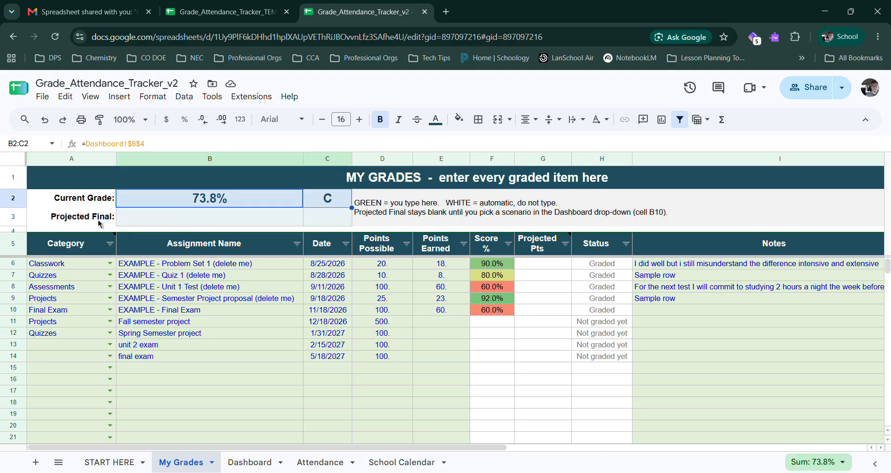
left_click_drag(101, 224, 340, 224)
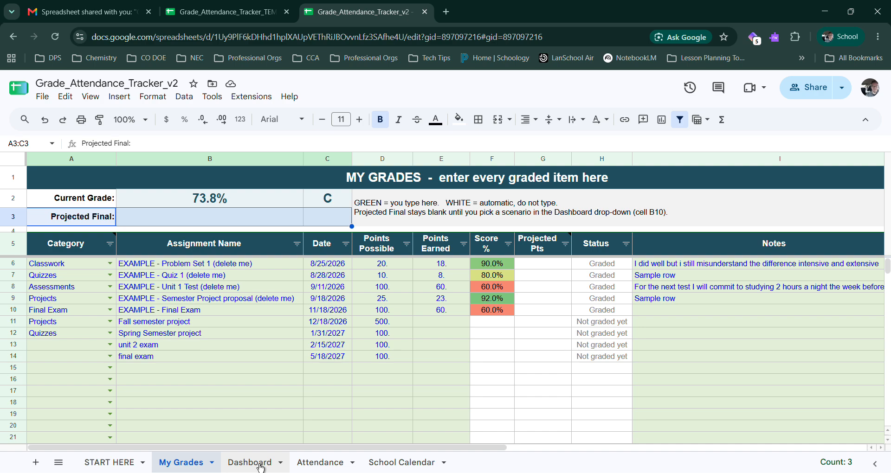
left_click(260, 464)
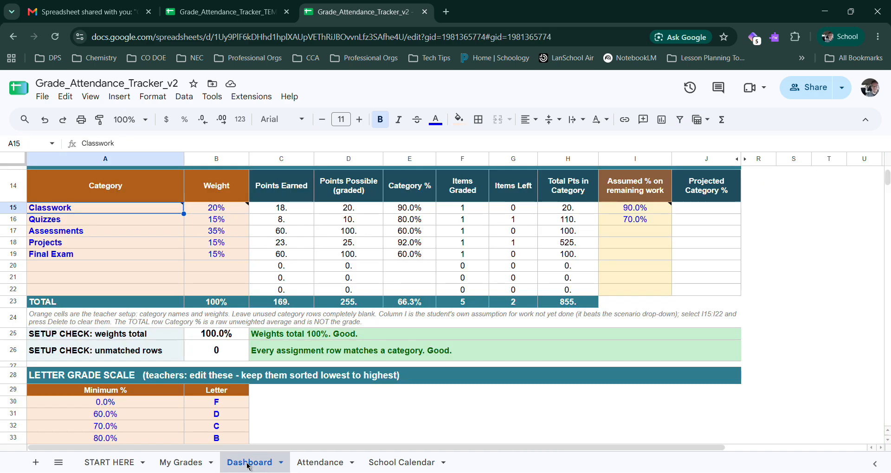
scroll(228, 367, "up", 5)
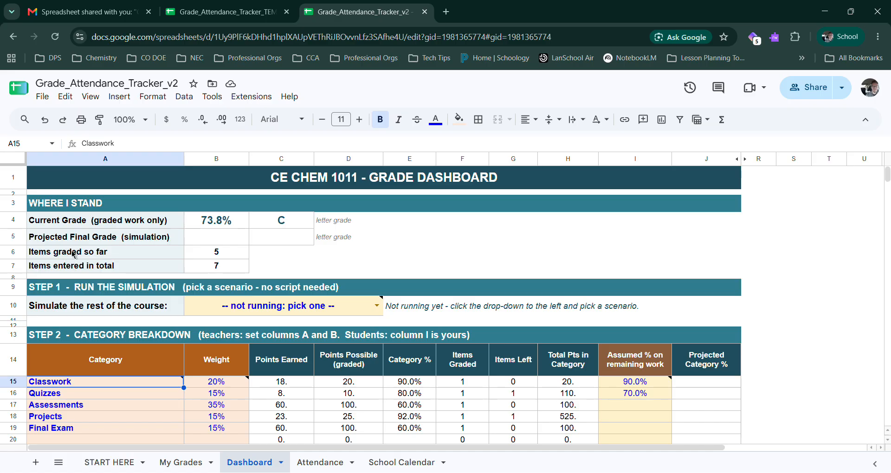
left_click_drag(73, 255, 219, 272)
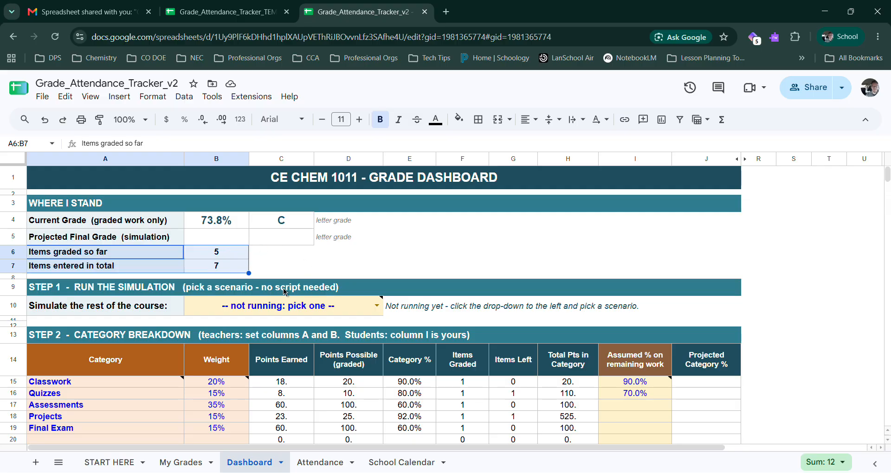
Step: Run the Dashboard's grade simulation with the "Keep my current average" scenario
left_click(118, 311)
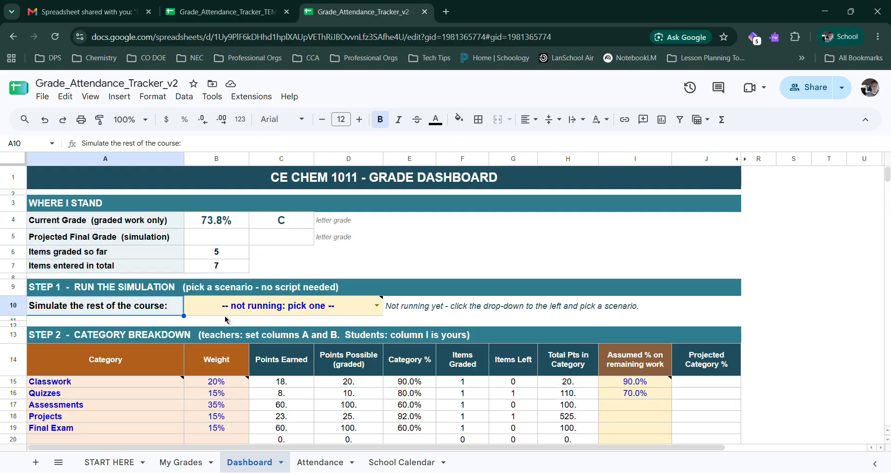
left_click(376, 306)
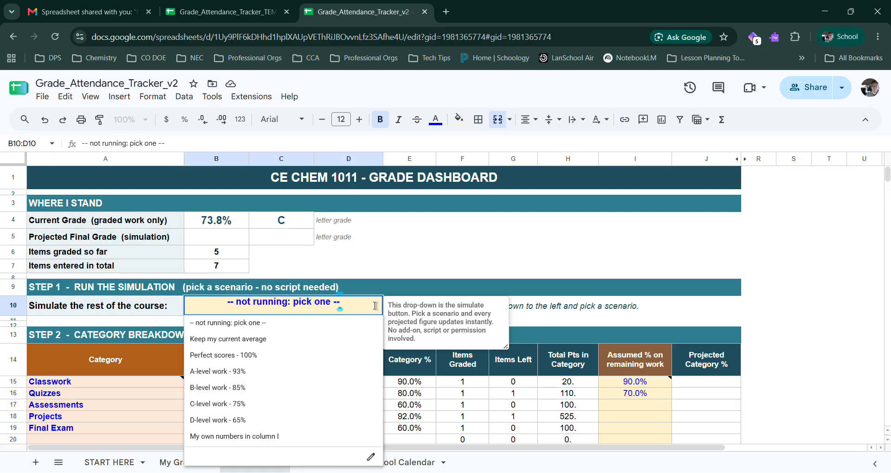
left_click(247, 340)
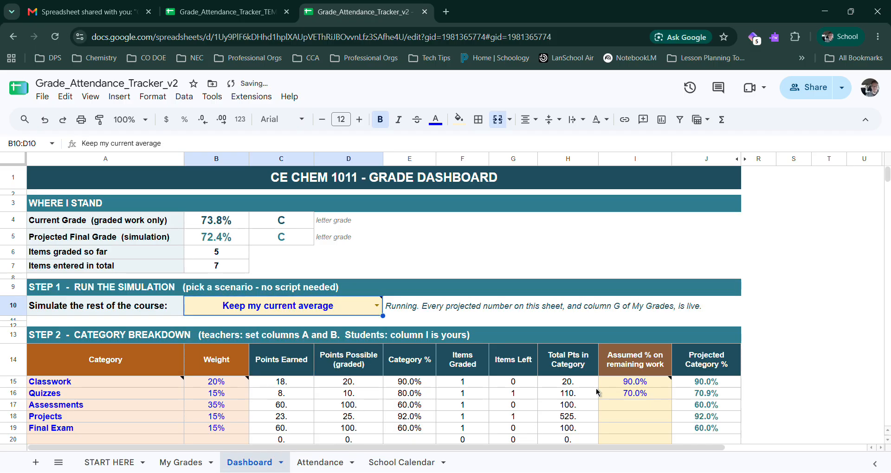
Step: Clear the assumed percentages on remaining work for Classwork and Quizzes in the Dashboard's category breakdown
left_click(637, 382)
key("Delete")
key("Down")
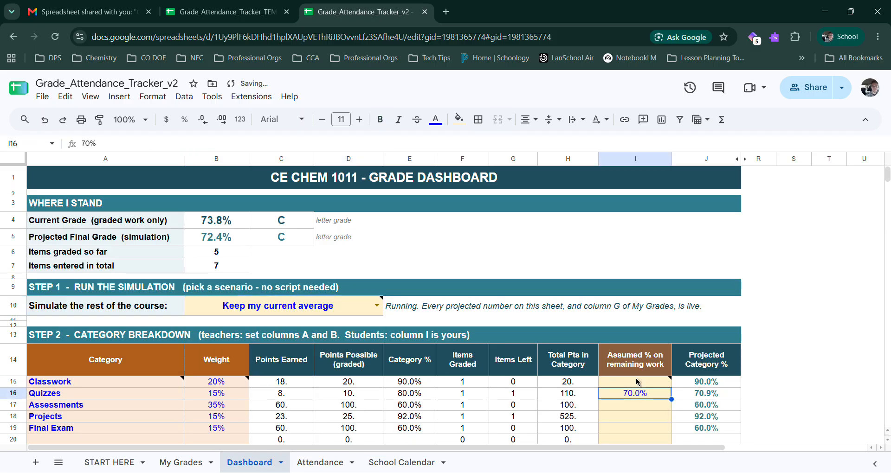
key("Delete")
key("Down")
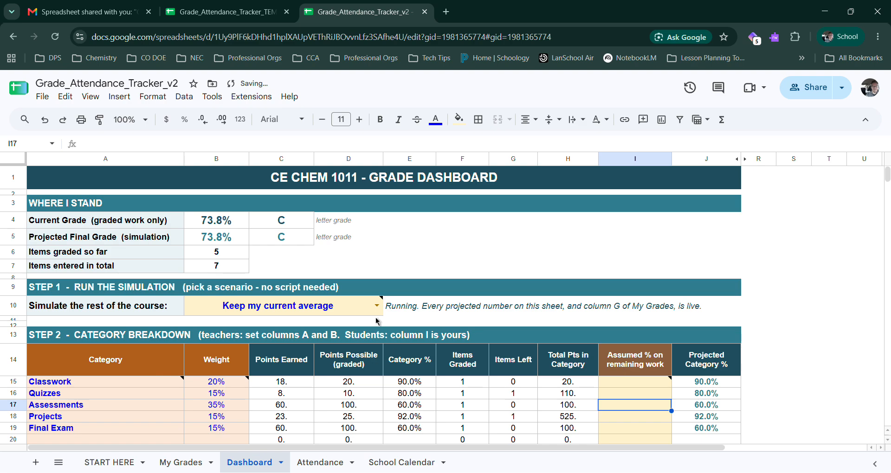
mouse_move(378, 312)
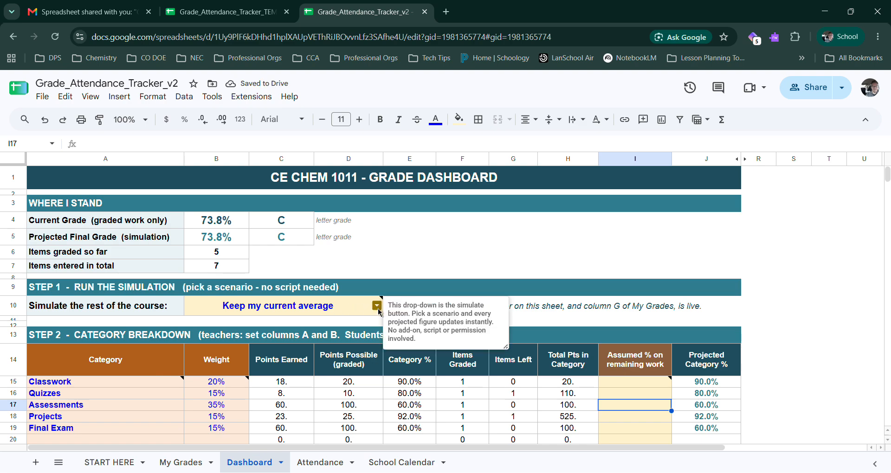
Step: Run the Dashboard simulation with the "Perfect scores - 100%" scenario and check the projected final grade
left_click(208, 239)
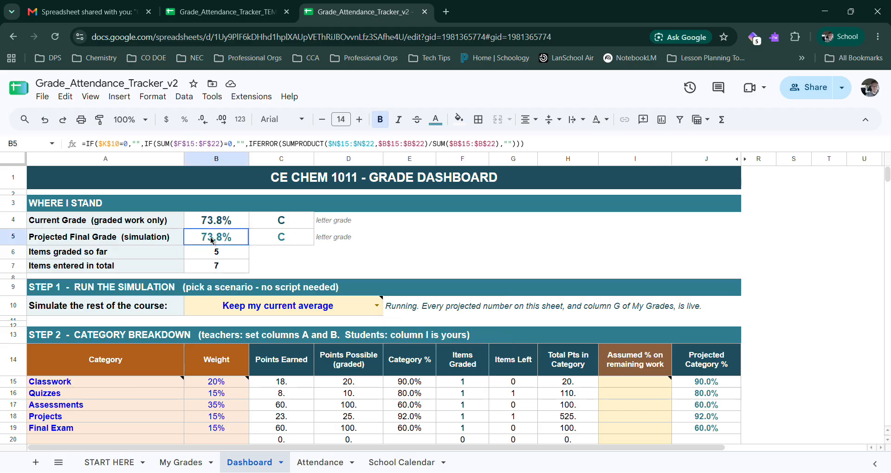
left_click_drag(210, 240, 273, 244)
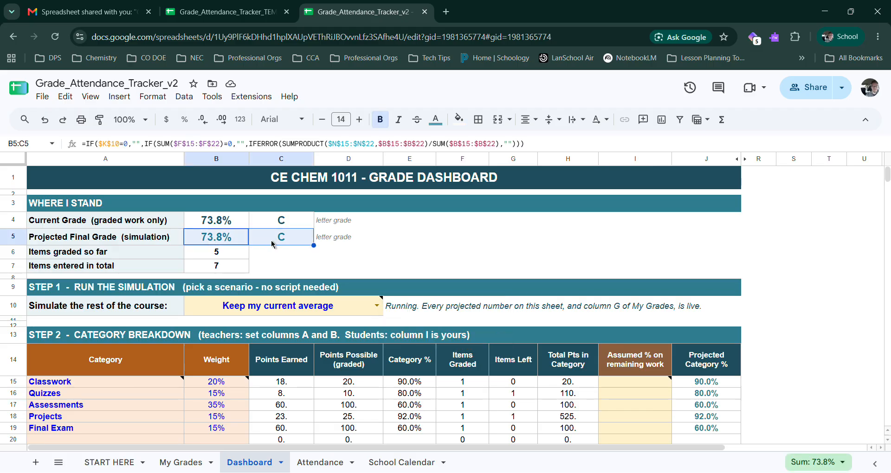
left_click(377, 306)
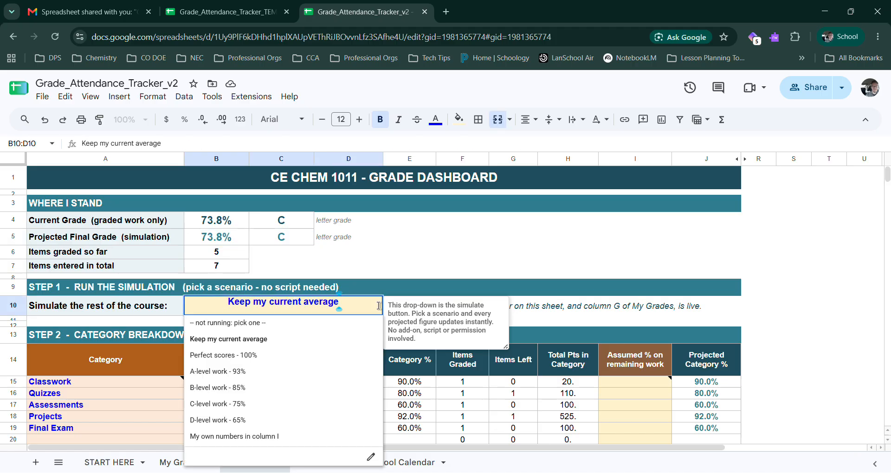
left_click(269, 362)
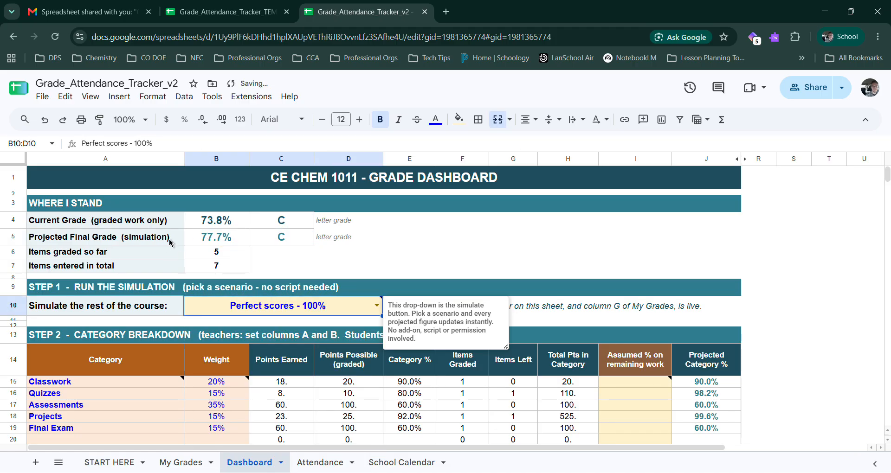
left_click(196, 237)
left_click_drag(195, 237, 267, 245)
left_click(231, 243)
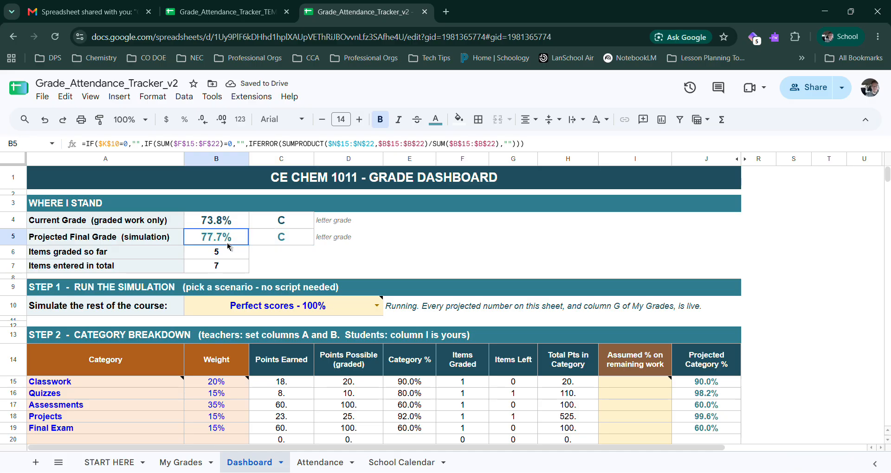
left_click_drag(228, 243, 202, 240)
mouse_move(238, 242)
left_mouse_down()
mouse_move(268, 243)
mouse_move(220, 240)
mouse_move(255, 242)
mouse_move(228, 242)
left_mouse_up()
Step: Switch the simulation scenario to "A-level work - 93%"
mouse_move(378, 308)
left_click(377, 306)
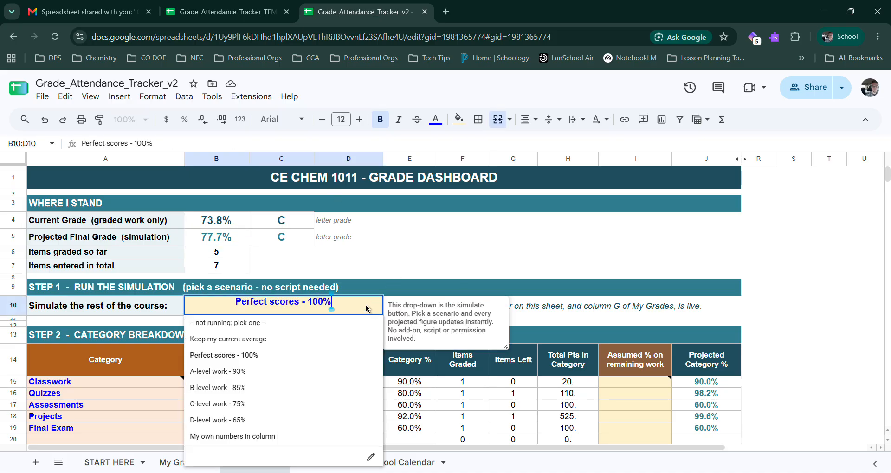
left_click(249, 376)
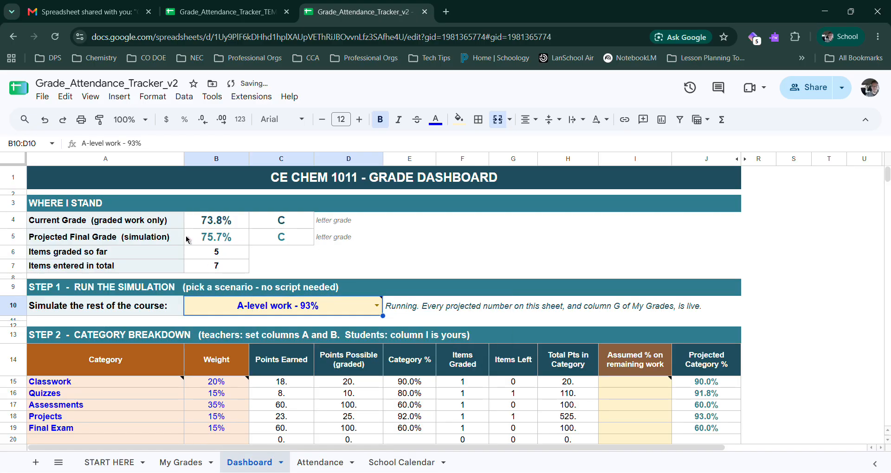
Step: Set the simulation scenario to "My own numbers in column I" and enter 95% as the assumed score on remaining Classwork
left_click(377, 306)
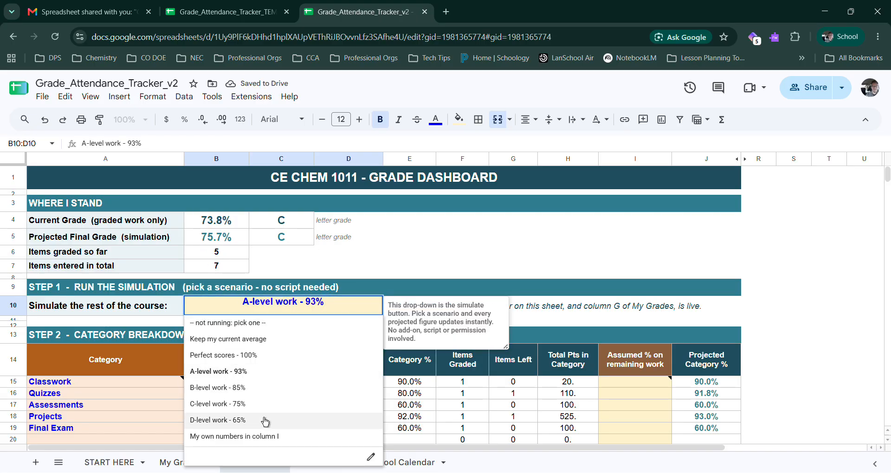
left_click(223, 436)
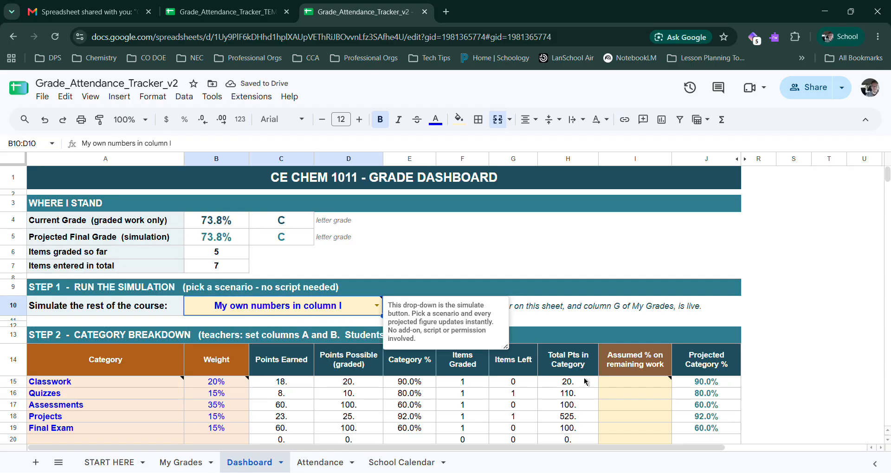
left_click(643, 385)
scroll(643, 358, "down", 3)
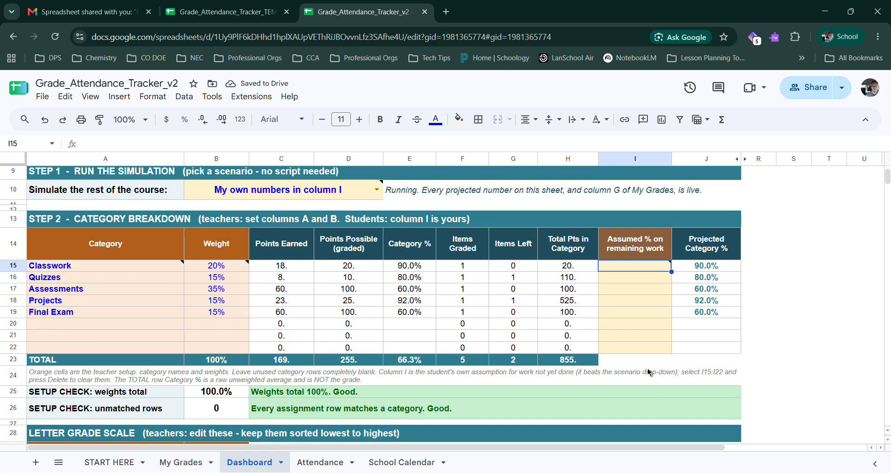
mouse_move(81, 270)
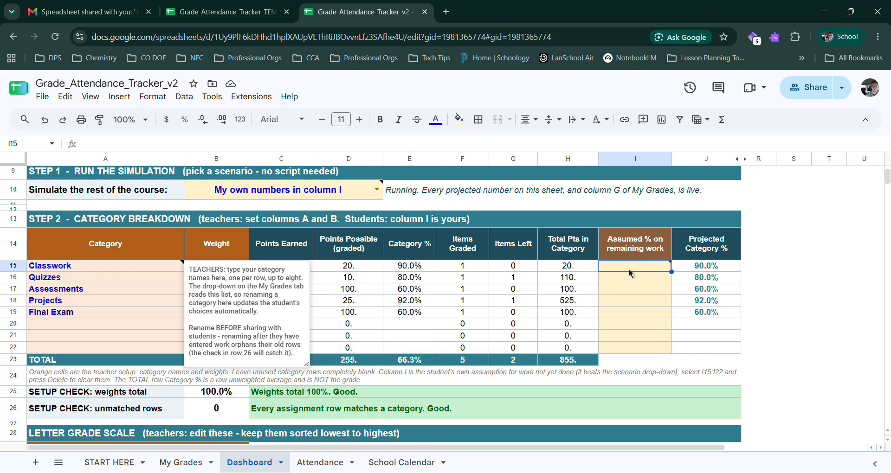
mouse_move(632, 273)
type("95")
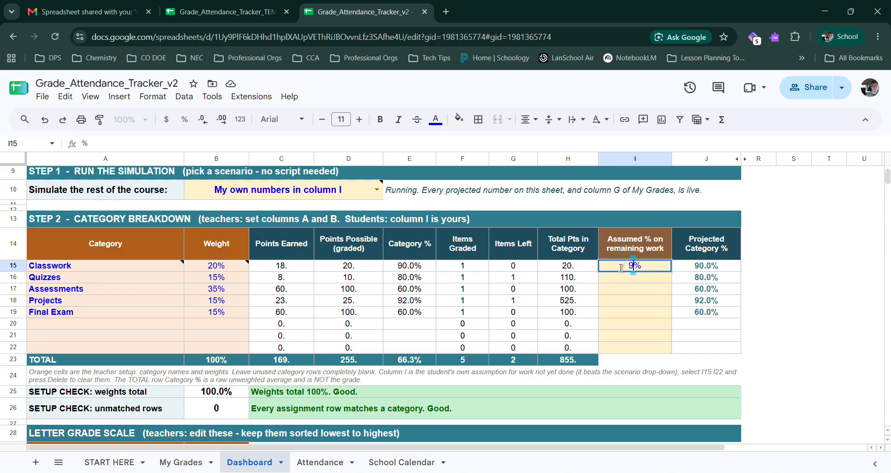
key("Return")
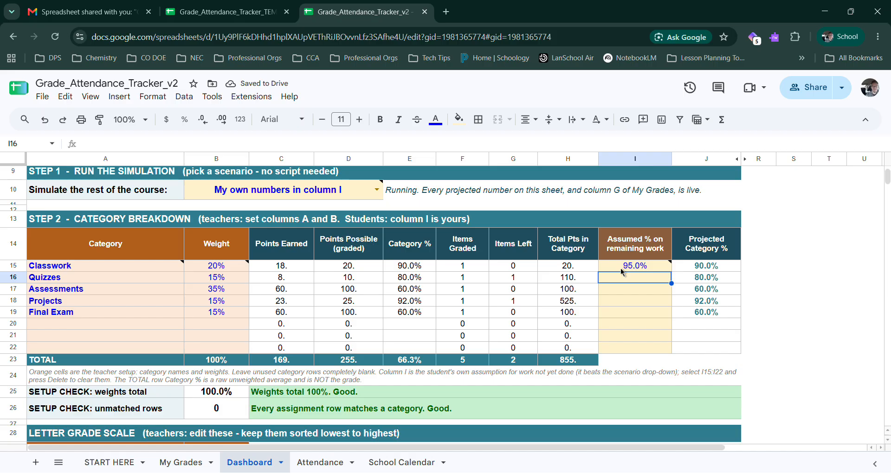
Step: Enter assumed percentages on remaining work of 83% for Quizzes and 75% for Assessments, and check the projected final grade
type("83%")
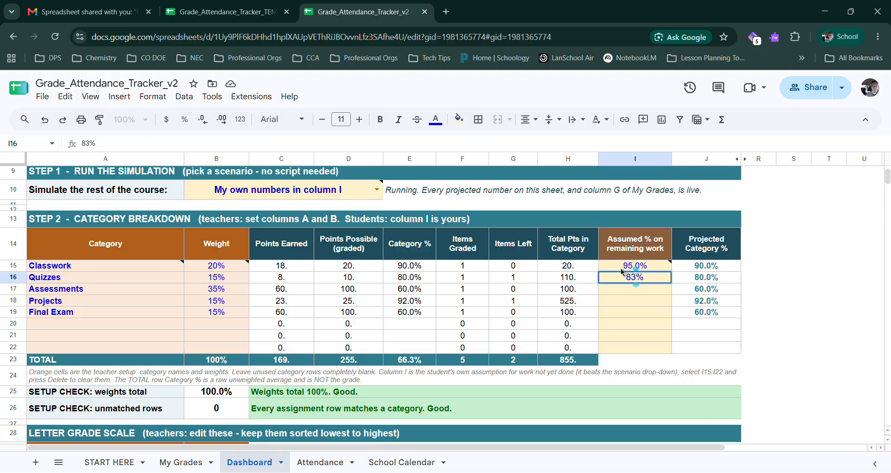
key("Return")
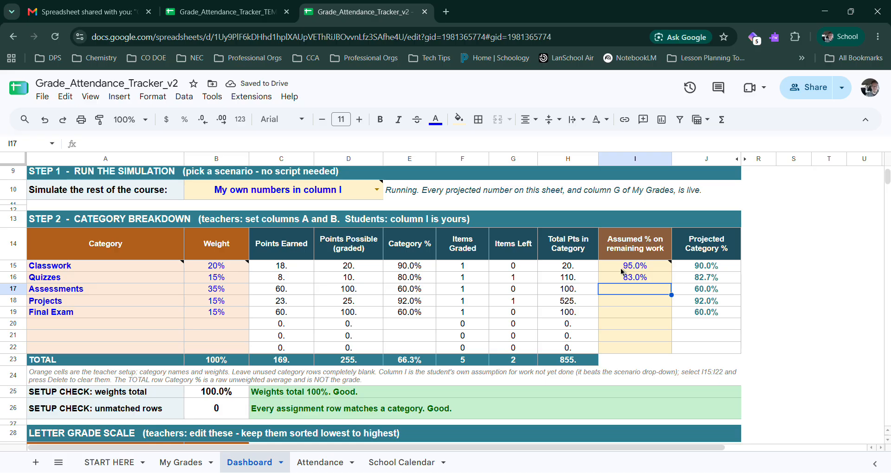
type("75")
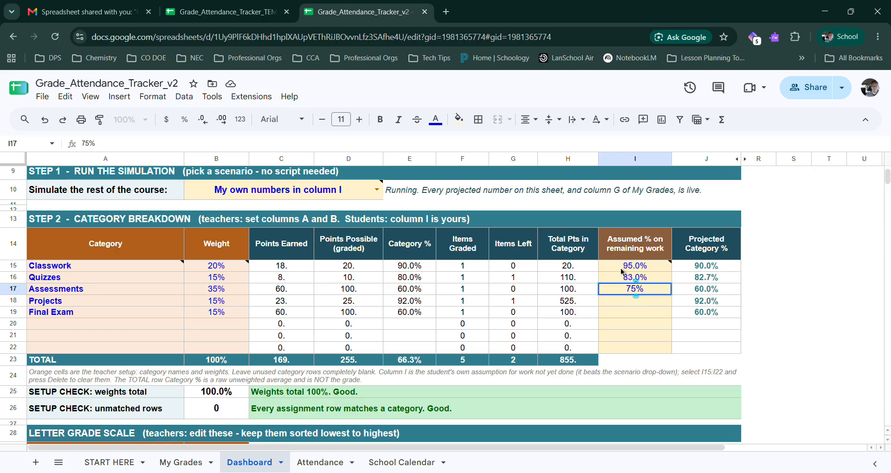
key("Return")
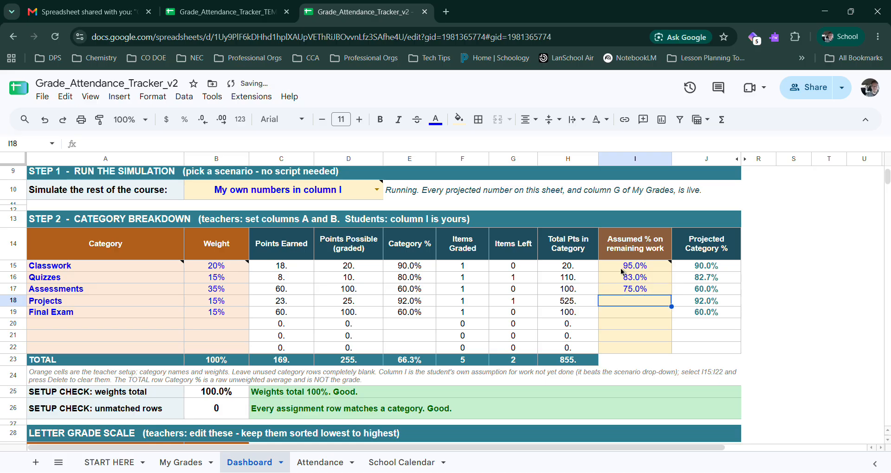
scroll(622, 271, "up", 3)
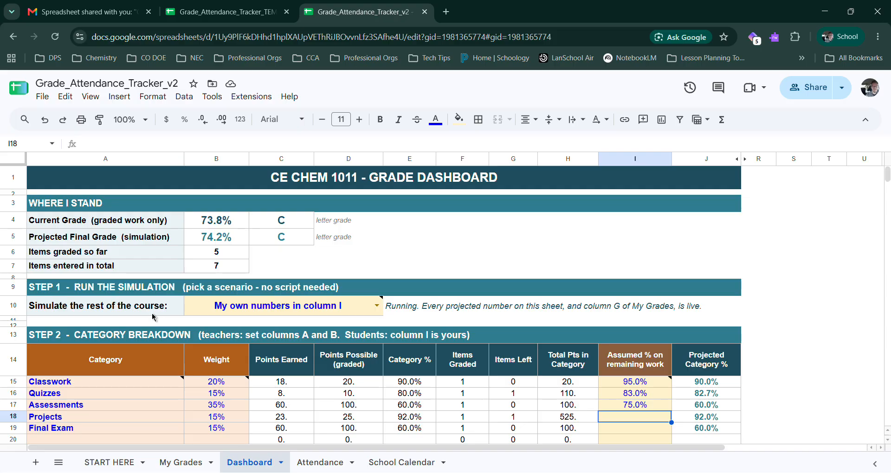
Step: Set the target final grade to 90% in the "What do I need on the rest of the course?" section
scroll(171, 357, "down", 4)
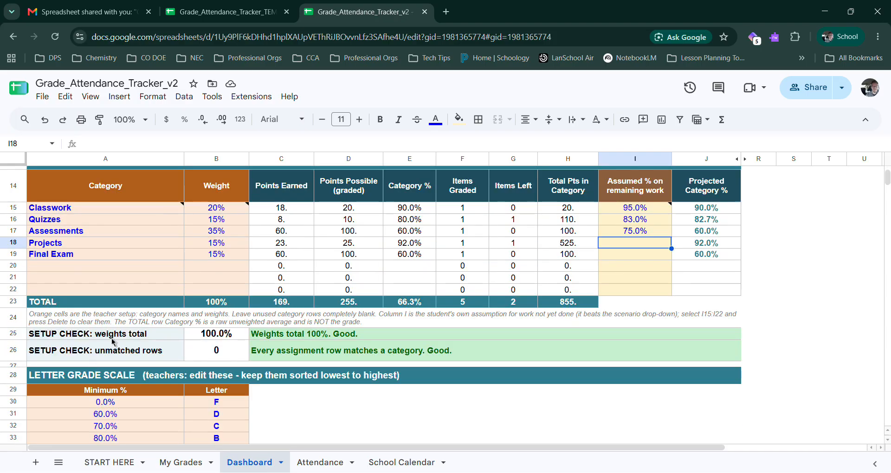
scroll(112, 342, "down", 4)
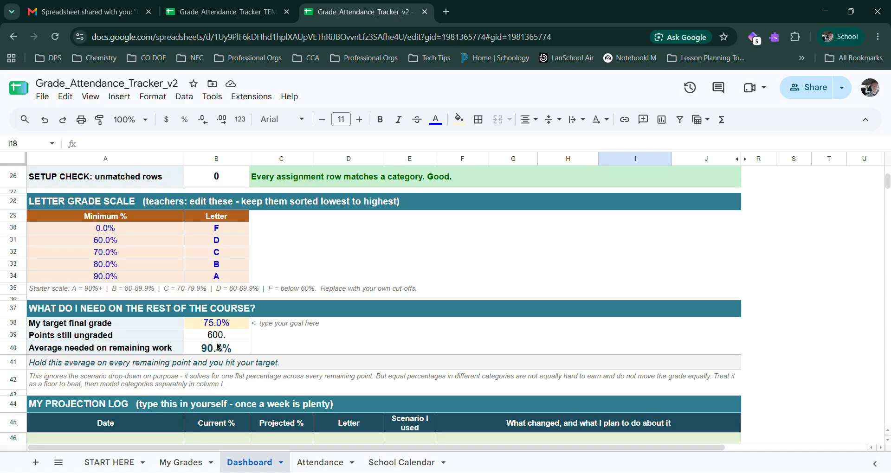
left_click(76, 324)
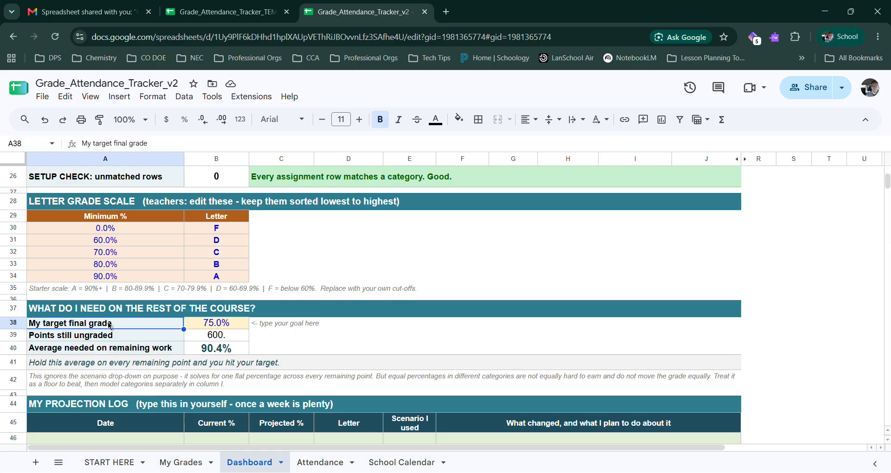
left_click(76, 312)
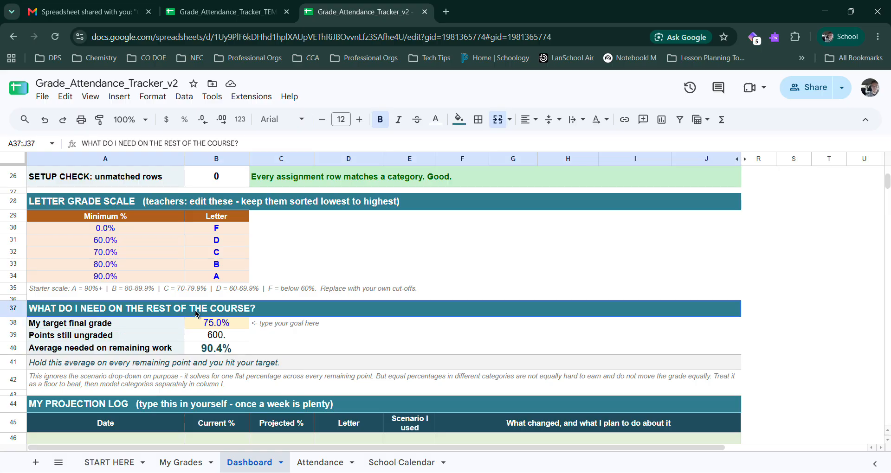
left_click(140, 326)
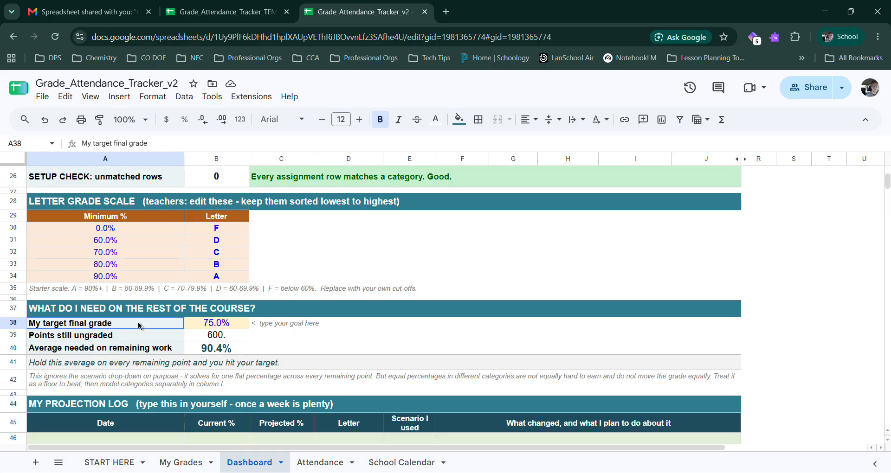
left_click(223, 326)
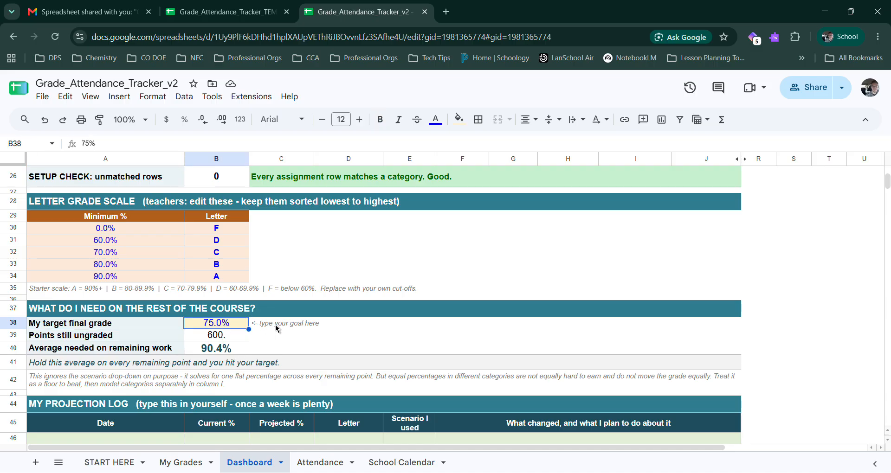
type("90")
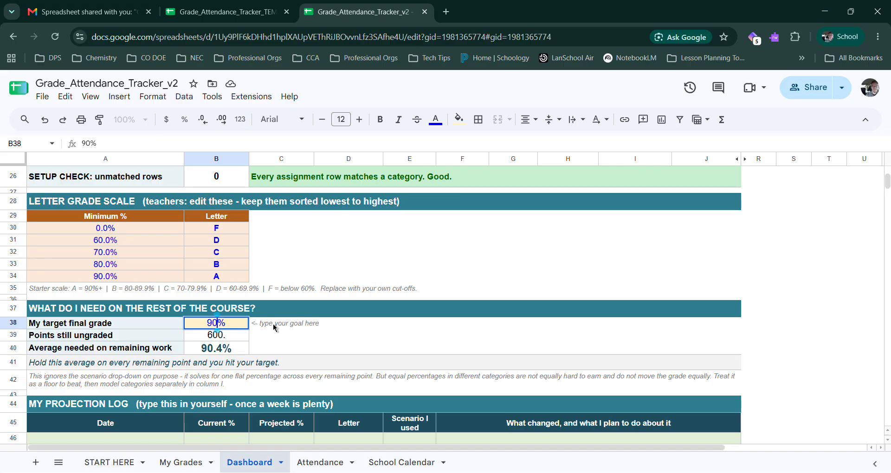
key("Return")
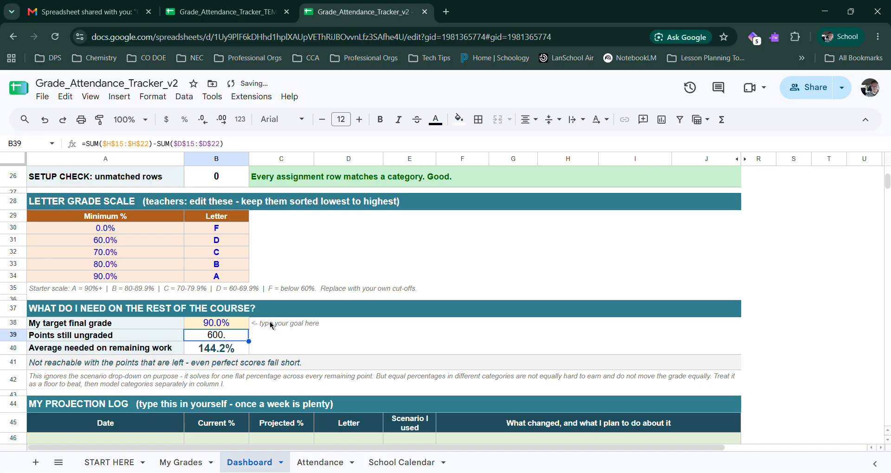
Step: Examine the points still ungraded and the average needed on remaining work, comparing them with the current grade and the target
left_click_drag(70, 335, 226, 341)
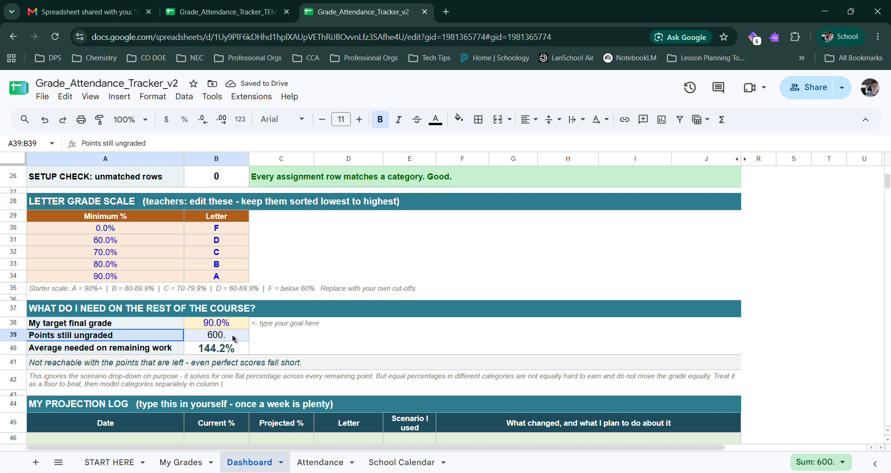
key("Down")
key("shift+Right")
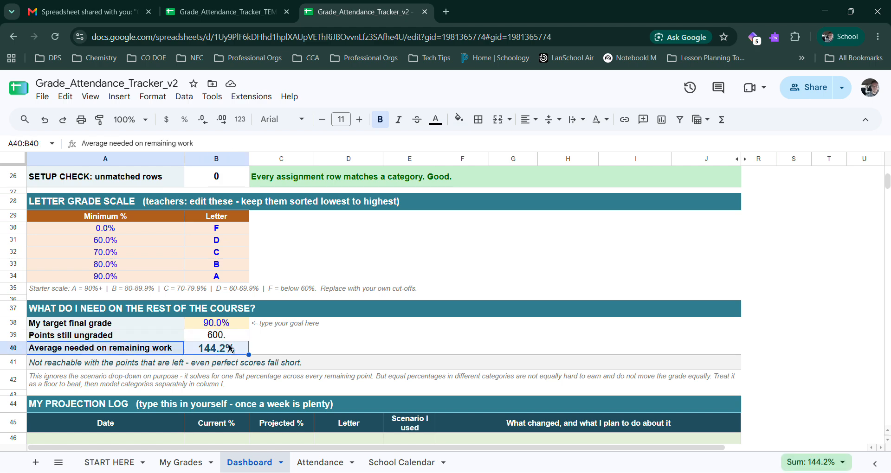
scroll(218, 278, "up", 5)
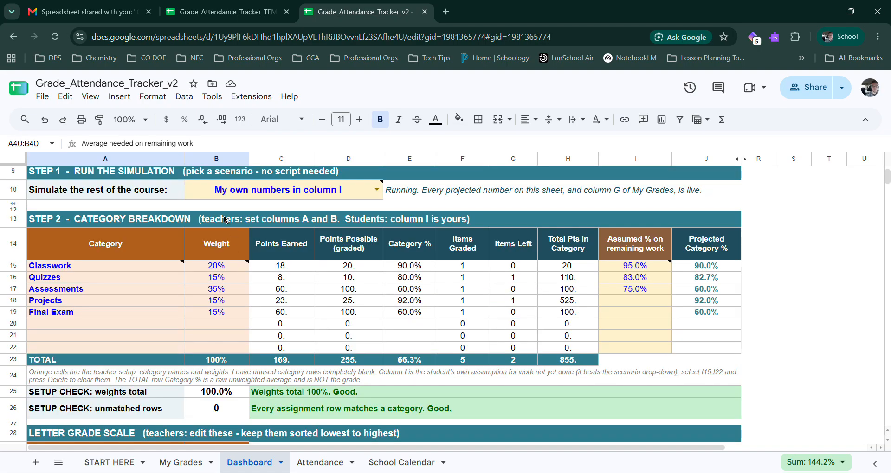
scroll(214, 209, "down", 4)
scroll(216, 223, "up", 4)
scroll(216, 223, "up", 3)
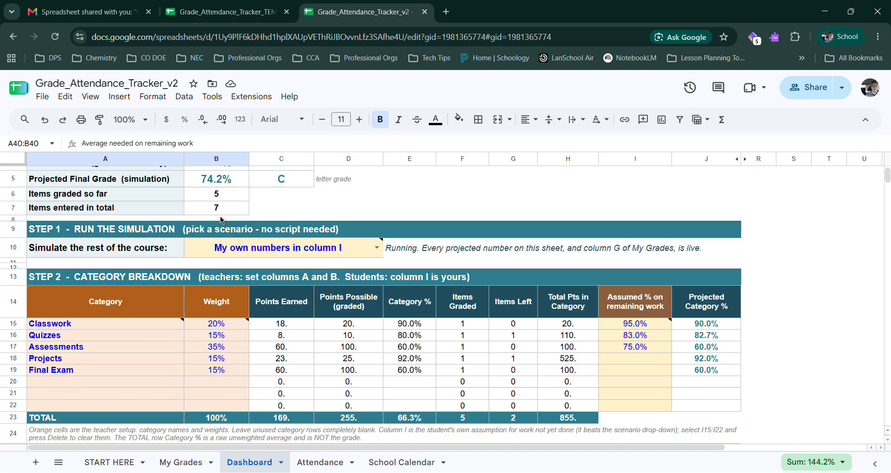
left_click_drag(217, 222, 268, 226)
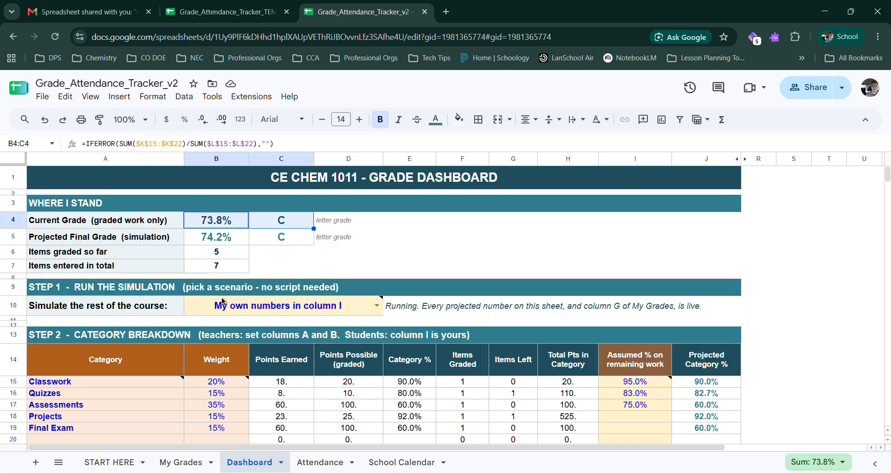
scroll(223, 304, "down", 10)
scroll(223, 334, "up", 2)
left_click(224, 268)
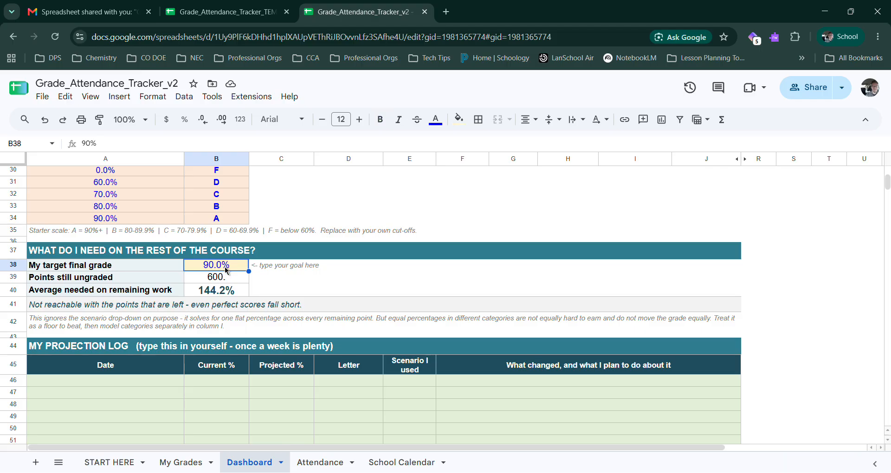
left_click(218, 291)
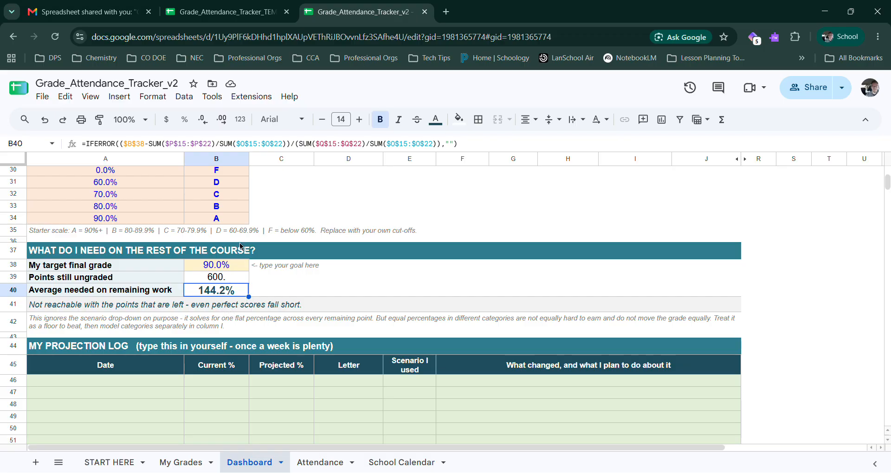
Step: Set the target final grade to 80% and check the average needed on remaining work
left_click(226, 268)
type("80%")
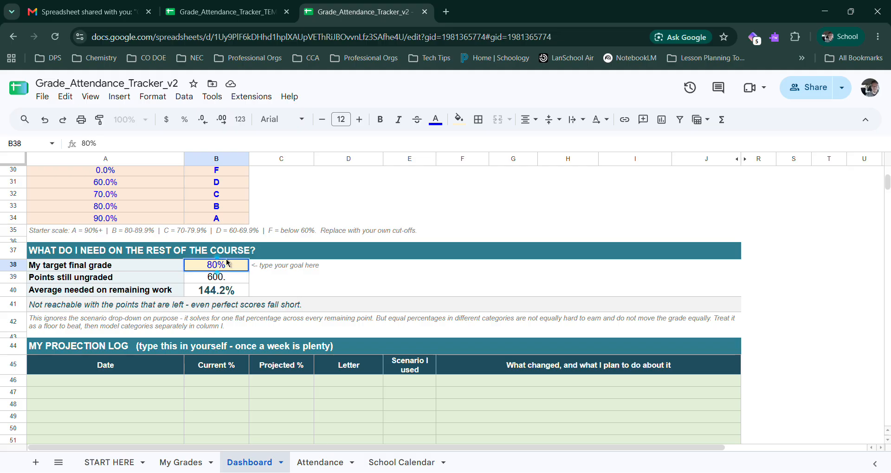
key("Return")
left_click(202, 292)
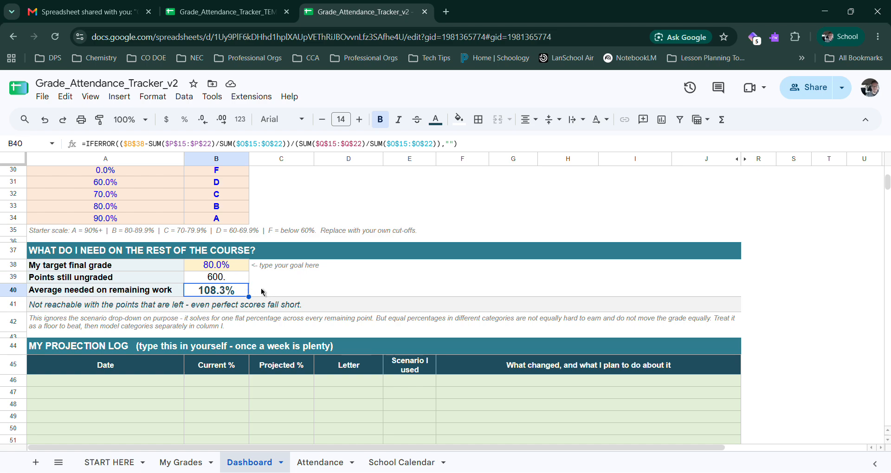
Step: Set the target final grade to 75% and check the average needed on remaining work
left_click(217, 269)
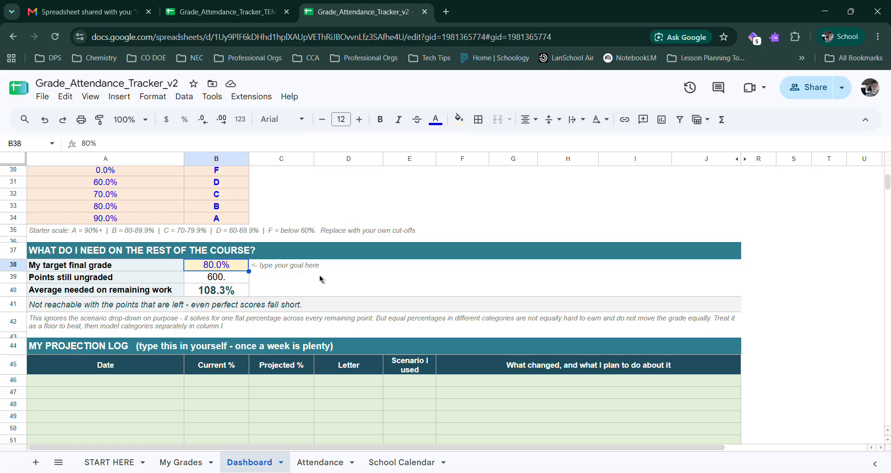
type("75")
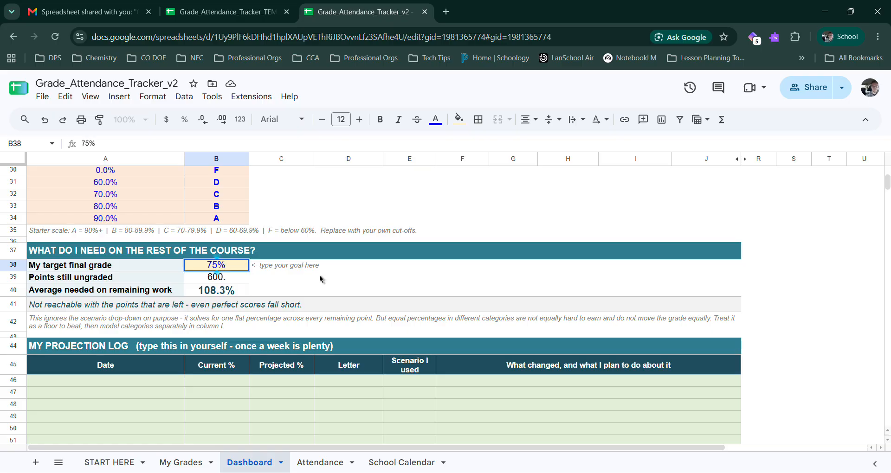
key("Return")
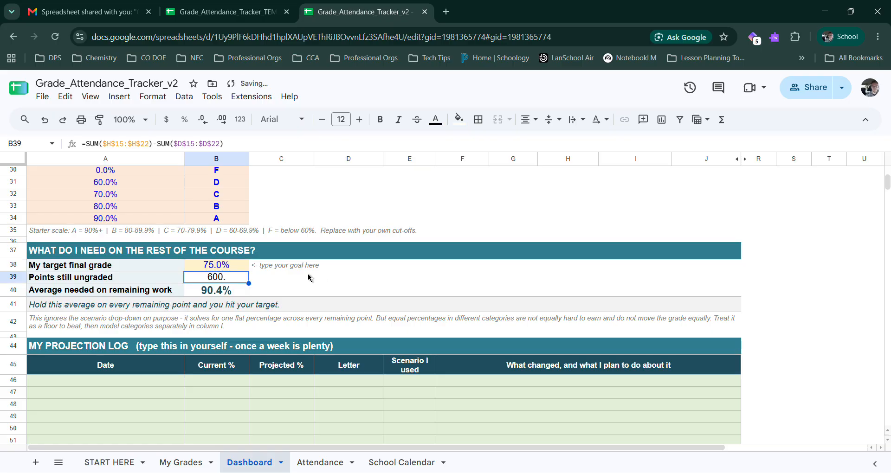
left_click_drag(164, 291, 226, 297)
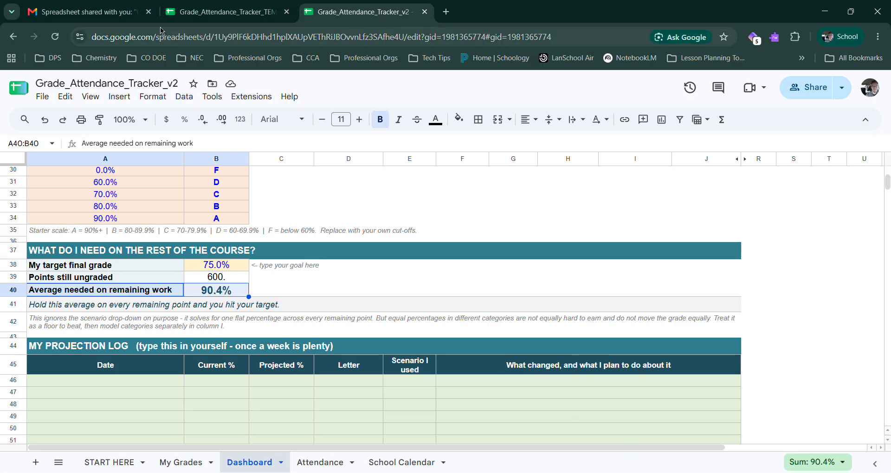
Step: Look over the first empty row of the projection log, including the column for what changed and the plan
left_click_drag(154, 380, 481, 383)
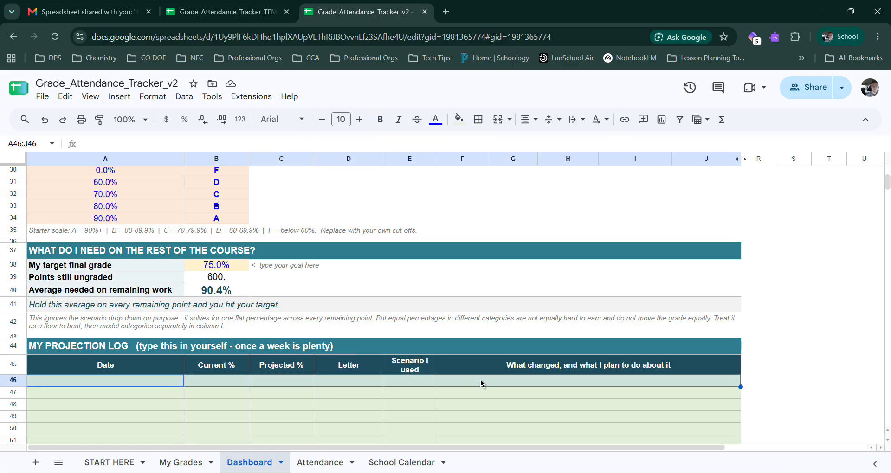
left_click(481, 383)
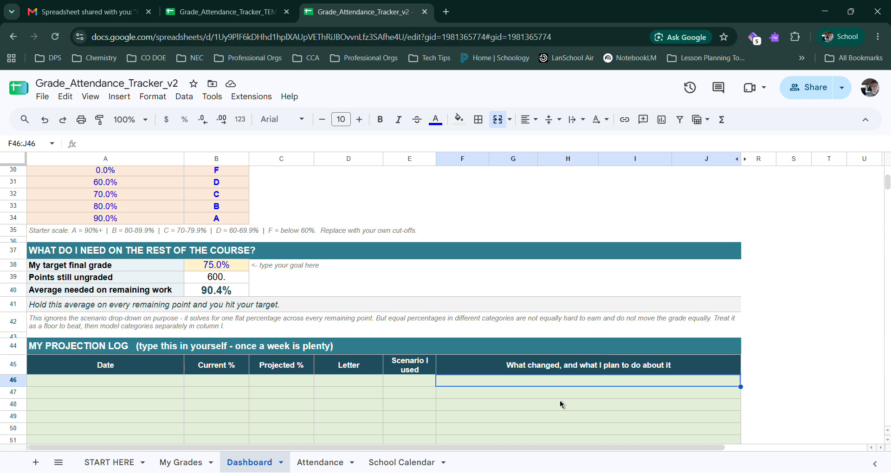
Step: Review the course settings on the Attendance sheet: drop and withdrawal floors, deadlines, and the tardies-per-absence rule with its note
left_click(325, 463)
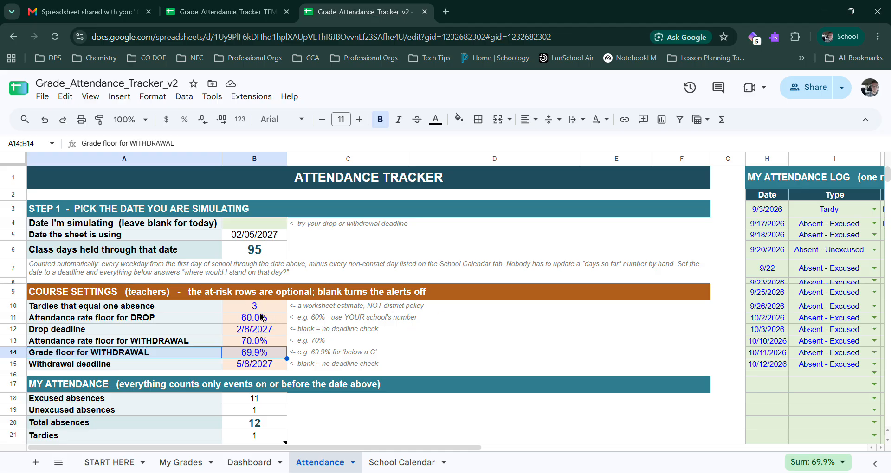
left_click(181, 319)
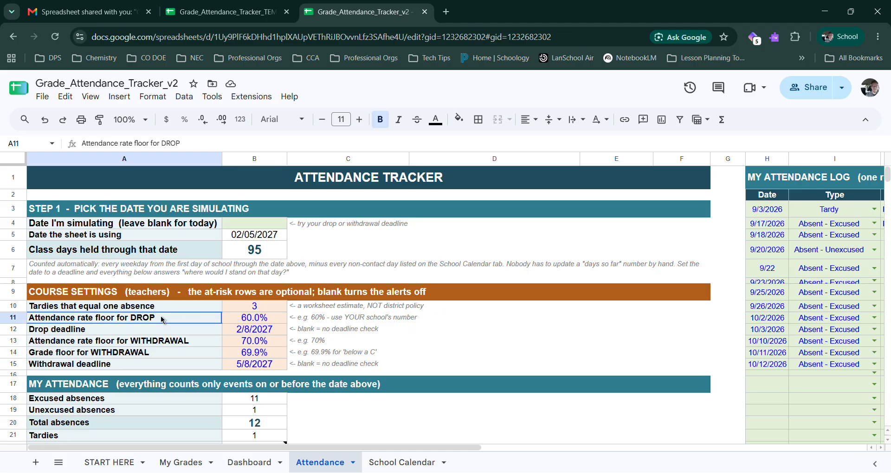
left_click_drag(276, 327, 272, 365)
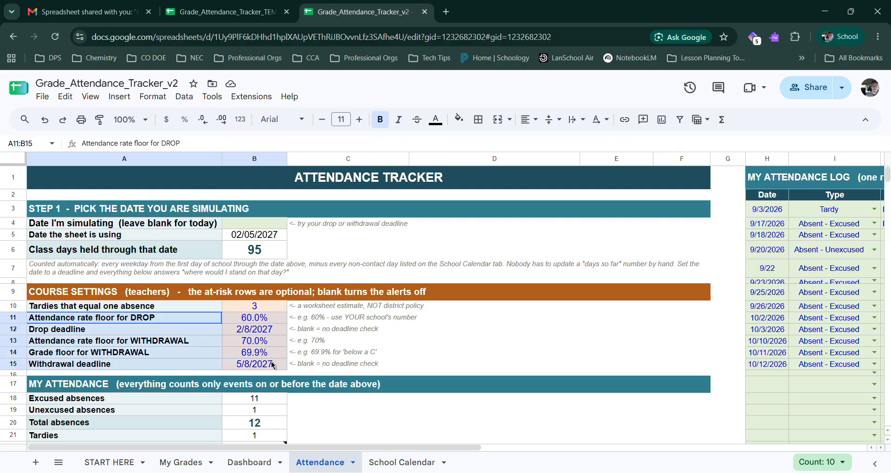
left_click_drag(139, 307, 254, 307)
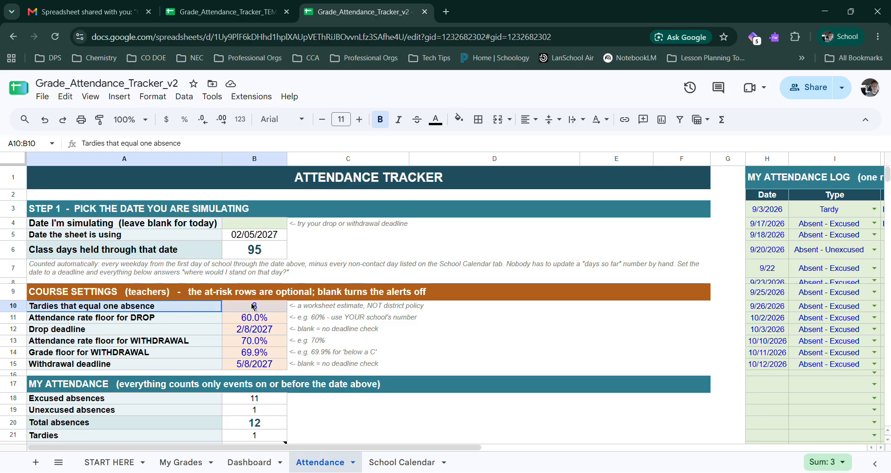
left_click(254, 307)
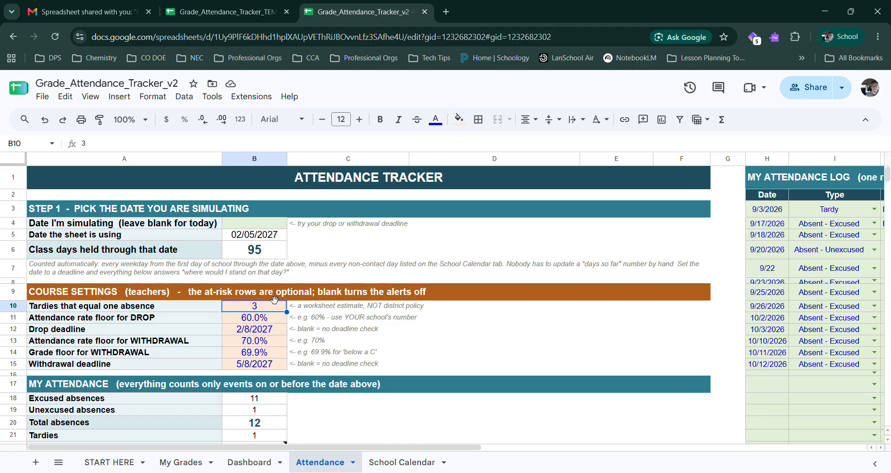
left_click_drag(299, 307, 435, 311)
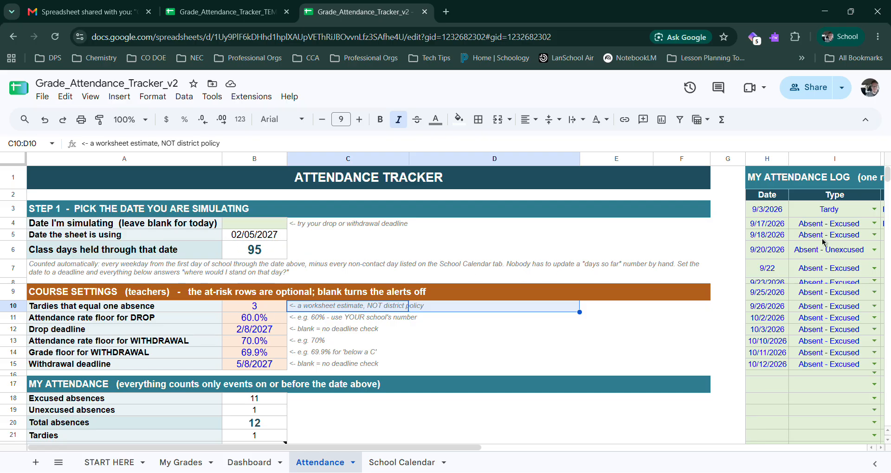
Step: Examine the attendance log's dates, absence types, class and notes columns, including the empty notes cells
left_click_drag(464, 447, 719, 447)
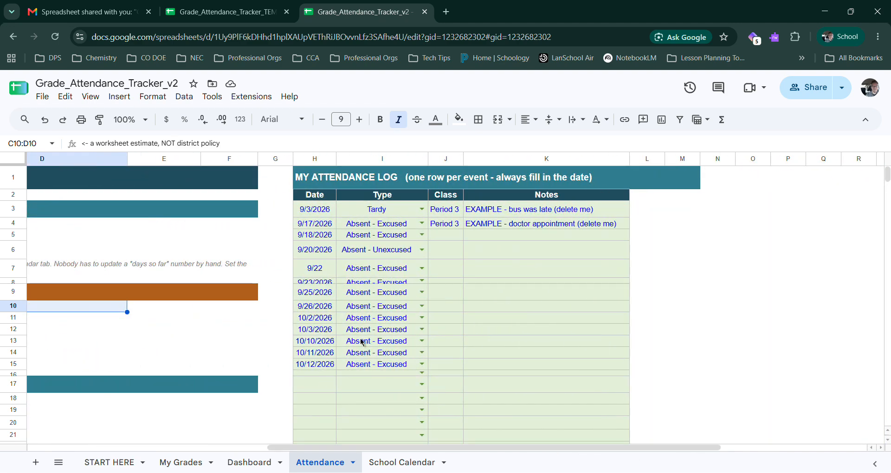
left_click_drag(521, 251, 535, 367)
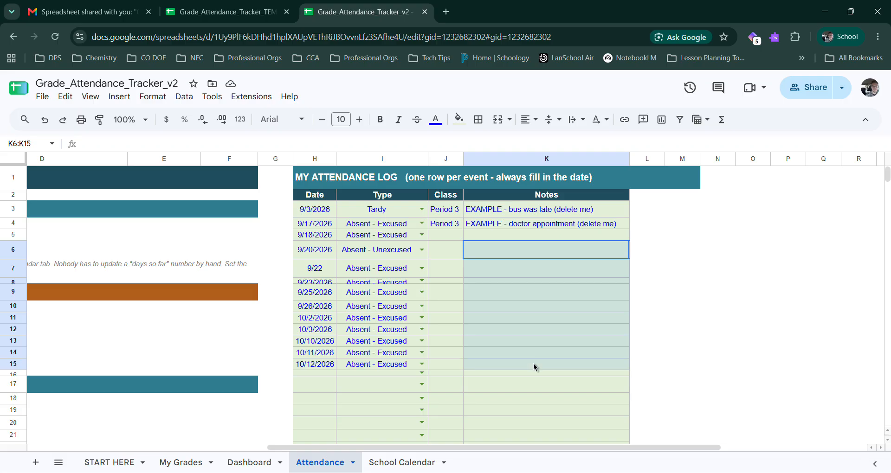
left_click(517, 252)
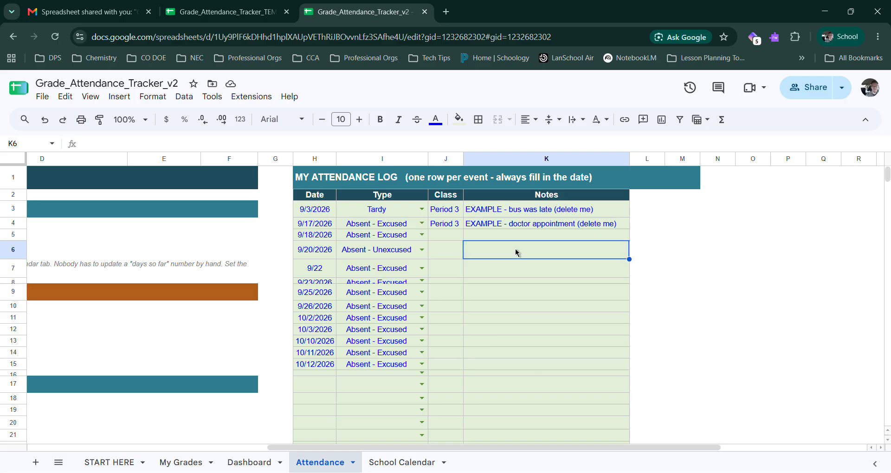
left_click_drag(444, 448, 181, 408)
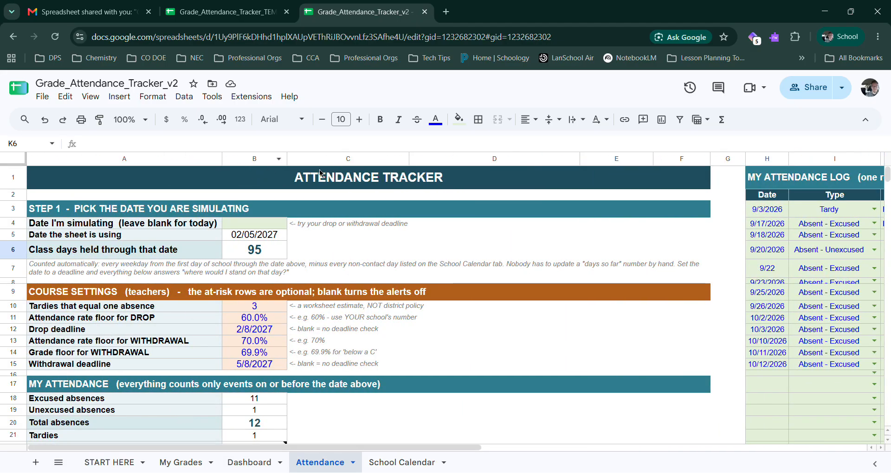
Step: Set the date being simulated on the Attendance sheet to 2/5/2027
left_click(250, 227)
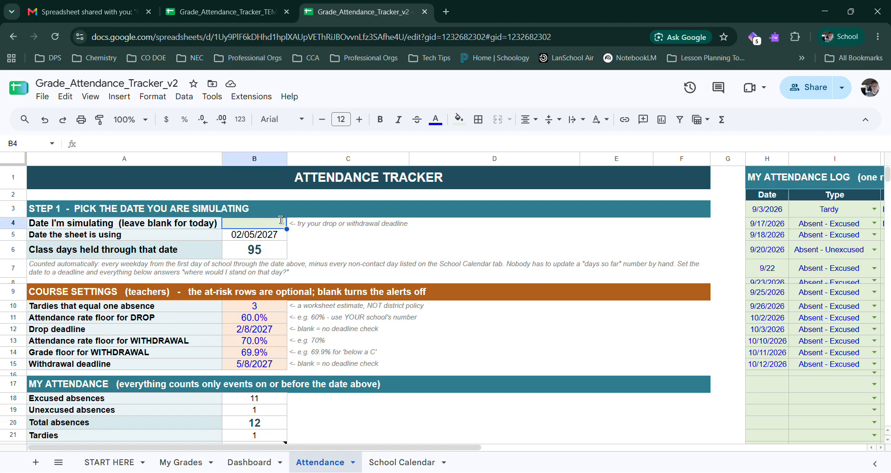
type("02/05")
scroll(343, 288, "down", 2)
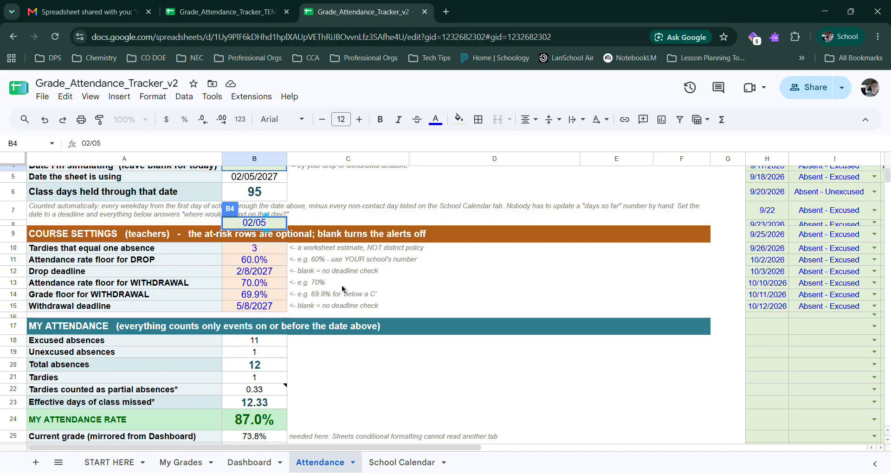
key("Return")
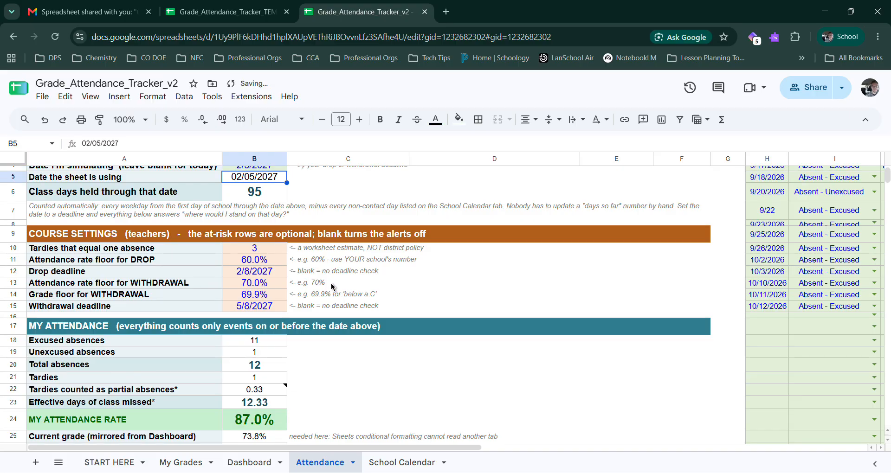
Step: Check the class days held through the simulated date and consult the School Calendar sheet's non-contact days
scroll(333, 287, "up", 2)
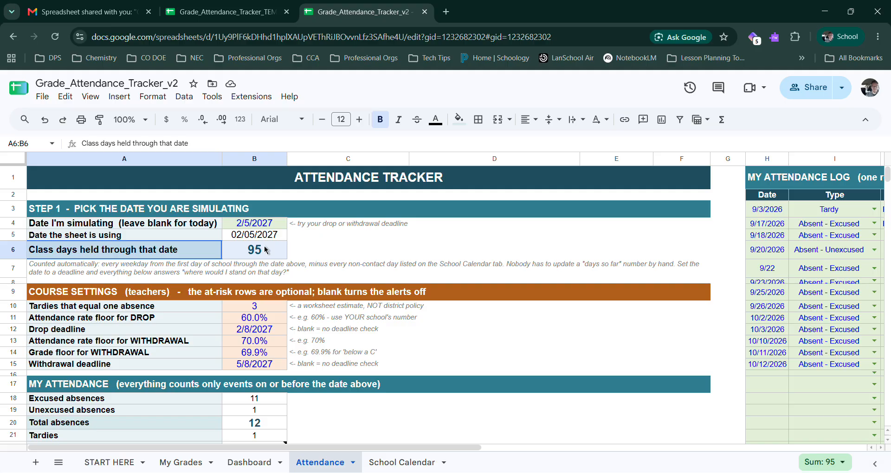
left_click(262, 235)
left_click(270, 253)
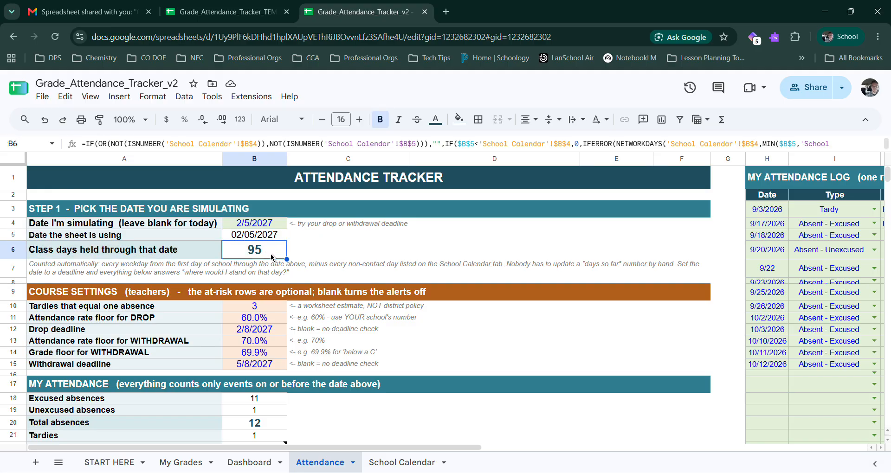
left_click(400, 462)
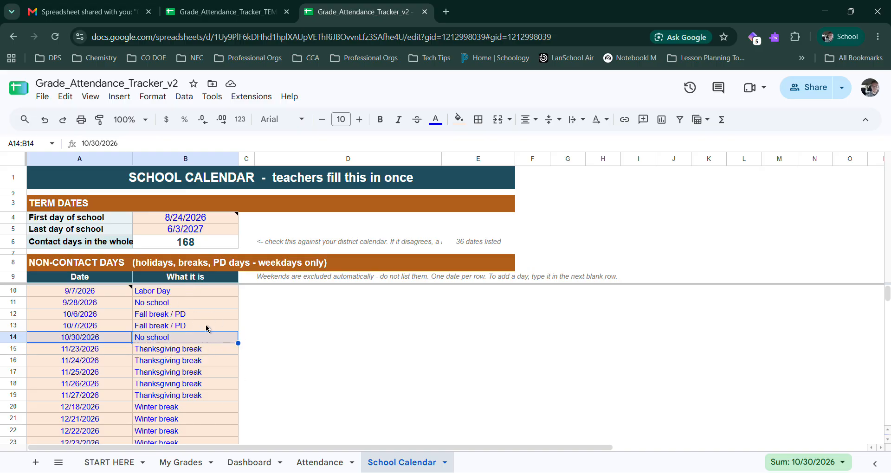
Step: Return to the Attendance sheet and review the absence totals, attendance rate and status message under My Attendance
left_click(332, 462)
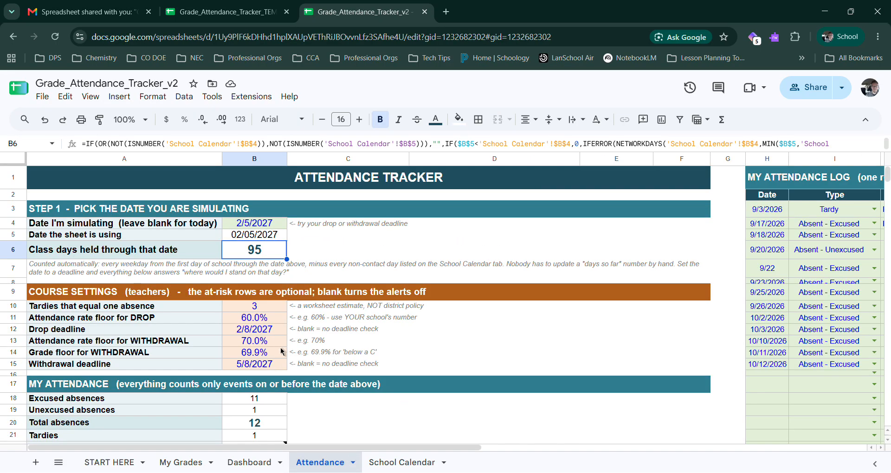
scroll(269, 379, "down", 2)
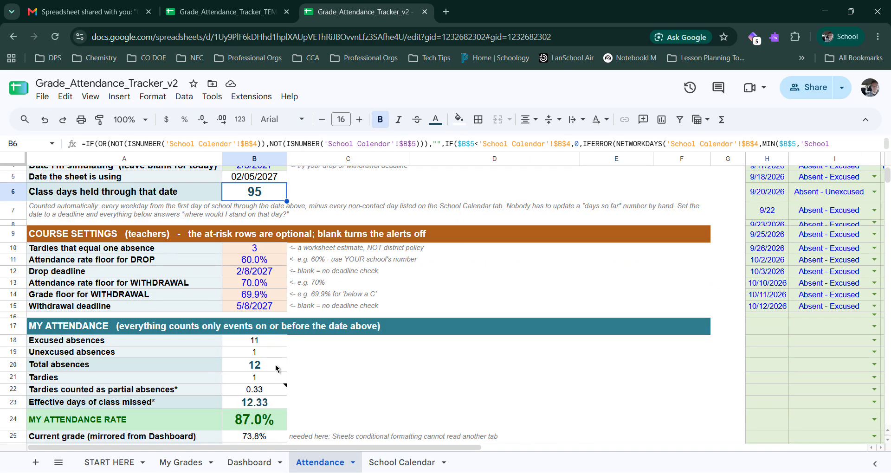
scroll(258, 334, "down", 3)
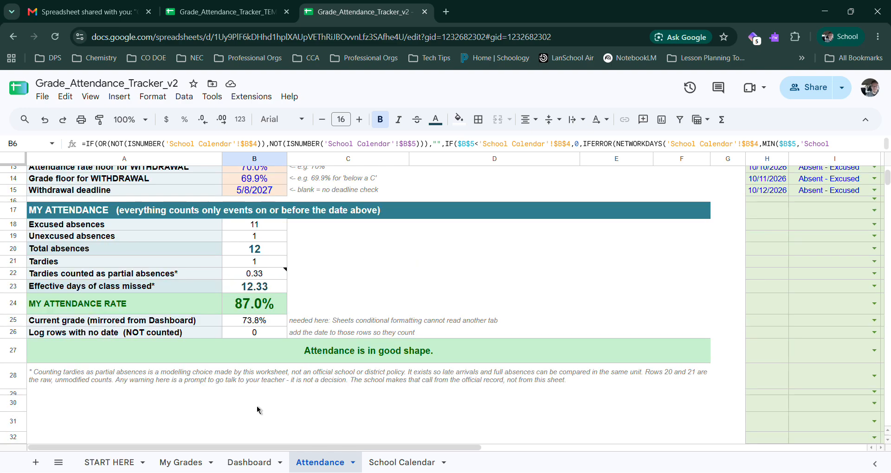
scroll(257, 410, "up", 2)
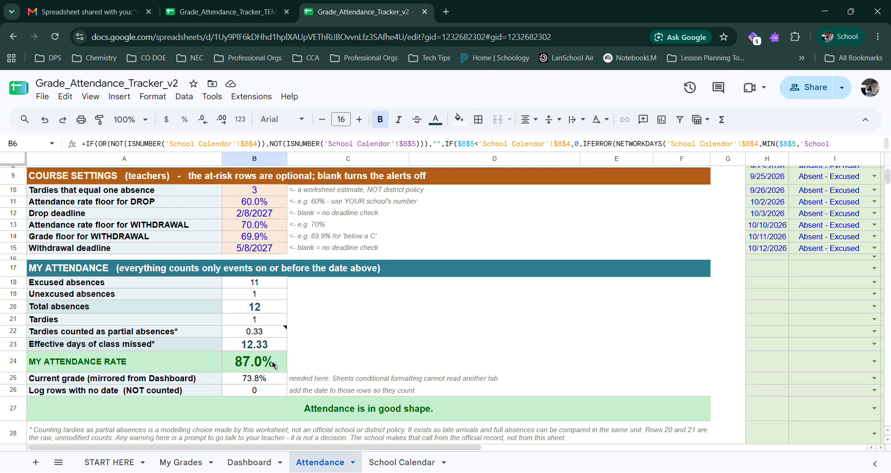
scroll(323, 373, "up", 3)
Step: Overwrite the "Date the sheet is using" value with 09/15/2026
key("Up")
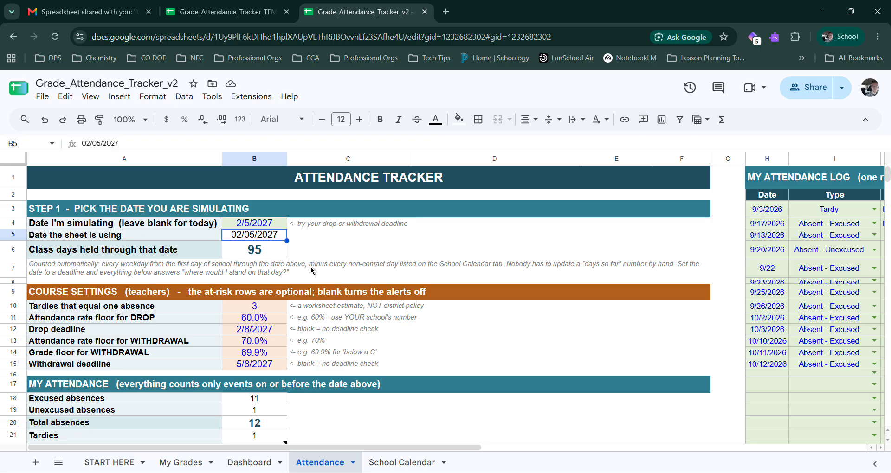
type("09/15/20")
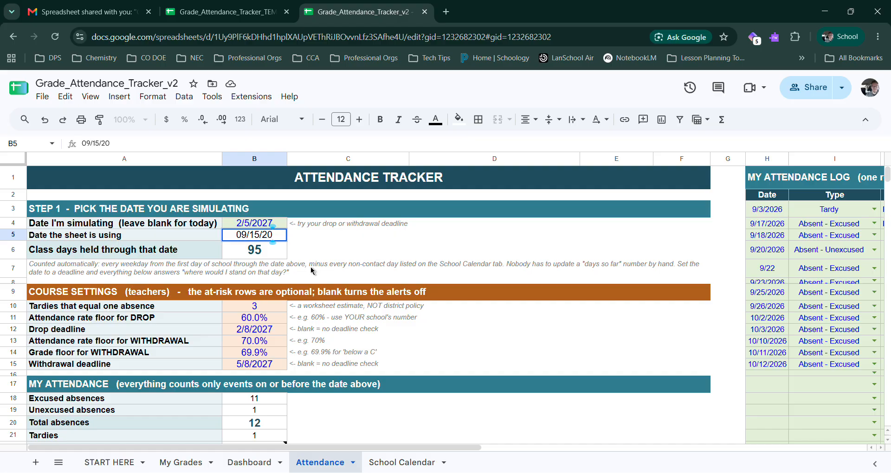
key("Return")
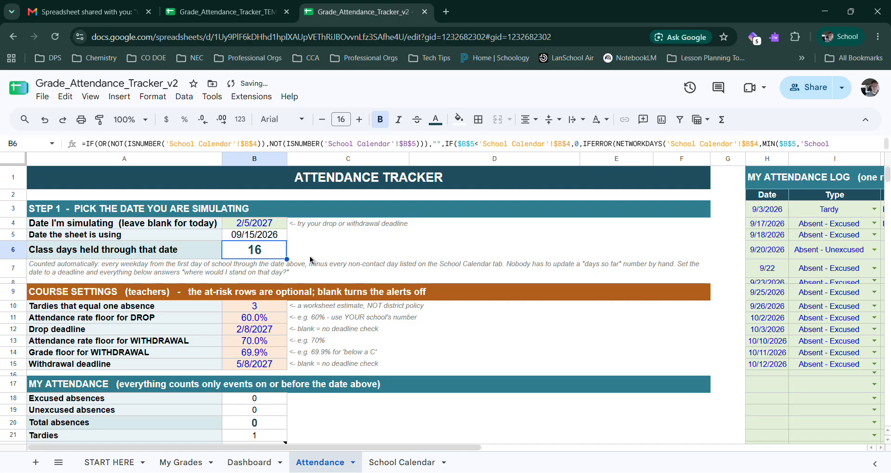
Step: Compare the class days held with the recalculated absences, attendance rate and status message
scroll(325, 278, "down", 3)
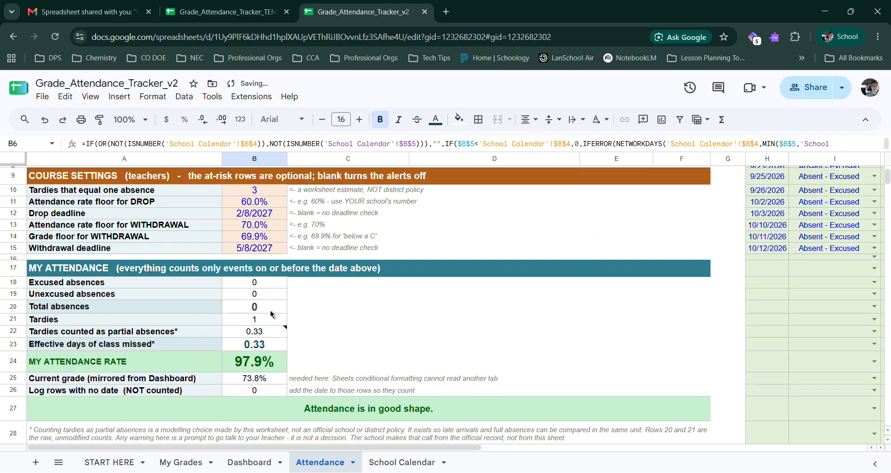
scroll(305, 343, "up", 3)
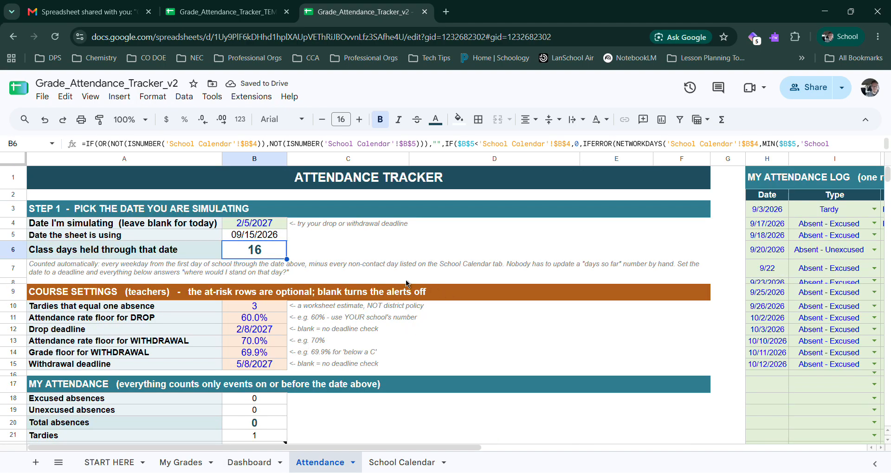
scroll(280, 339, "down", 3)
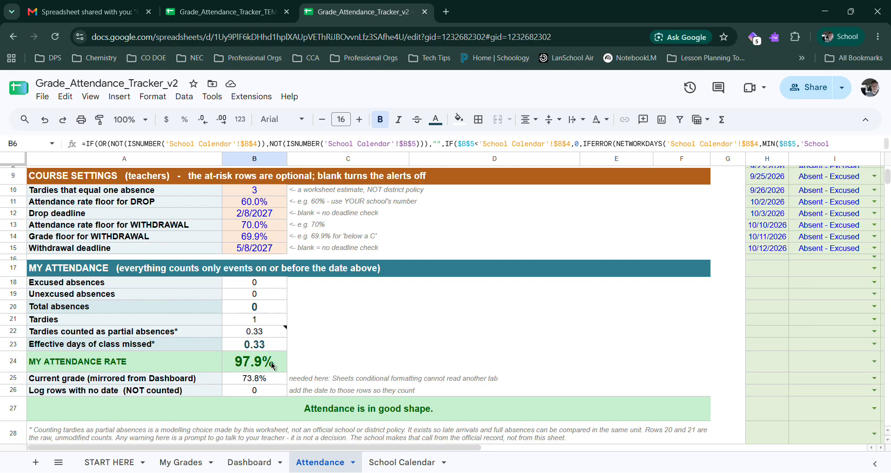
left_click(327, 416)
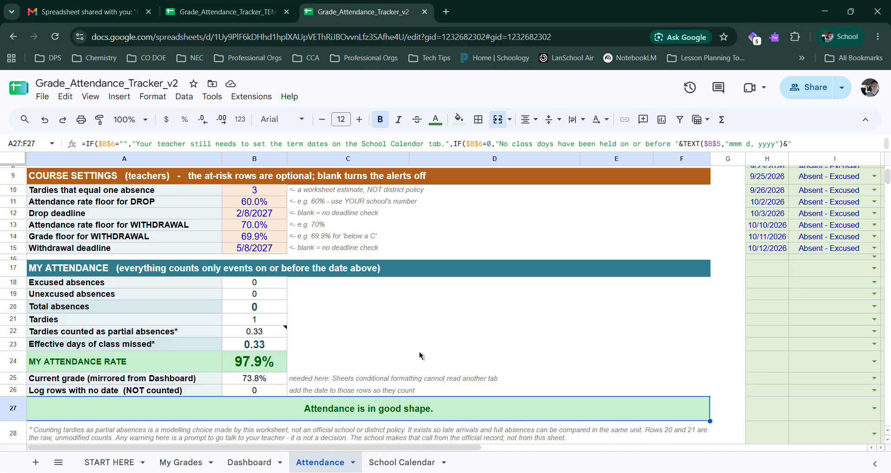
Step: Overwrite the "Date the sheet is using" value with 10/05/2026
scroll(419, 356, "up", 5)
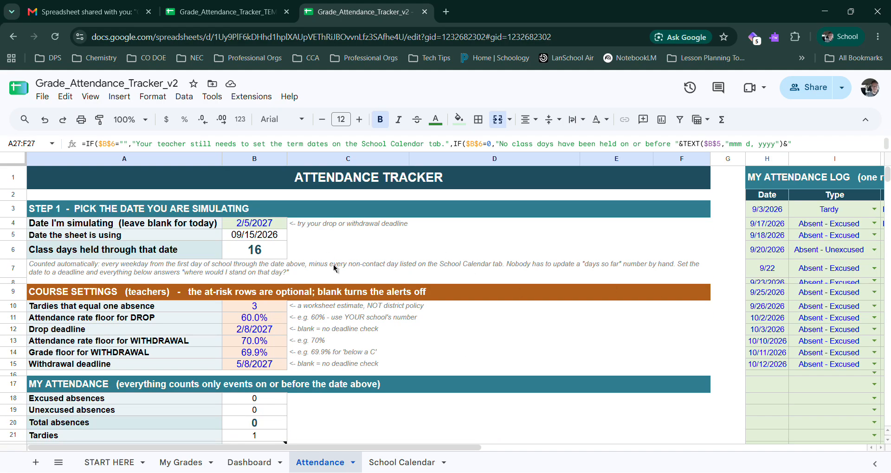
left_click(270, 250)
left_click(284, 237)
type("1")
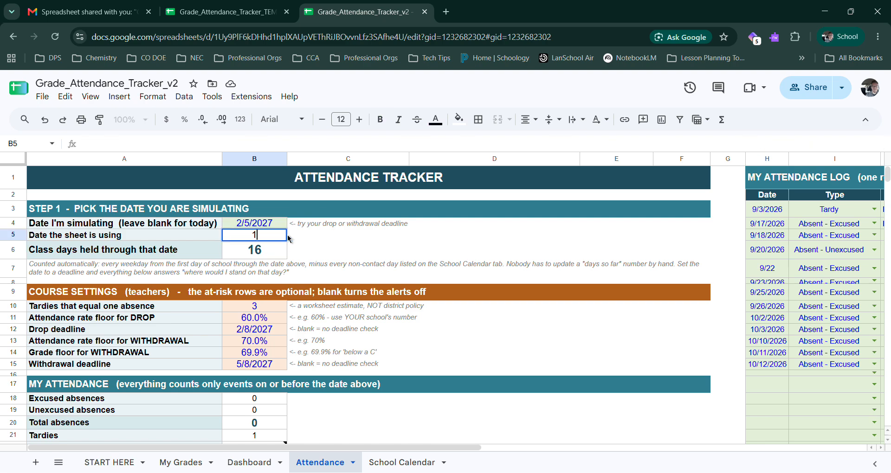
type("0/05/2026")
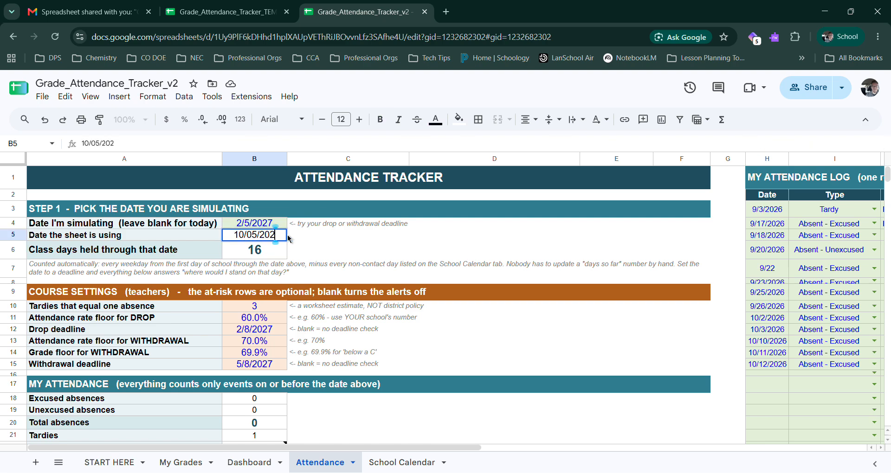
key("Return")
Step: Compare the recalculated attendance rate and status message under My Attendance with the attendance rate floor for withdrawal in Course Settings
scroll(299, 255, "down", 4)
scroll(260, 192, "up", 3)
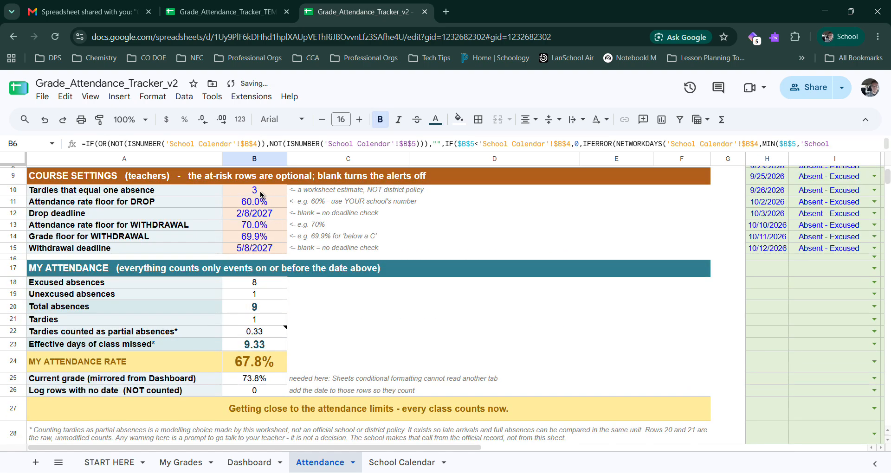
scroll(262, 200, "down", 2)
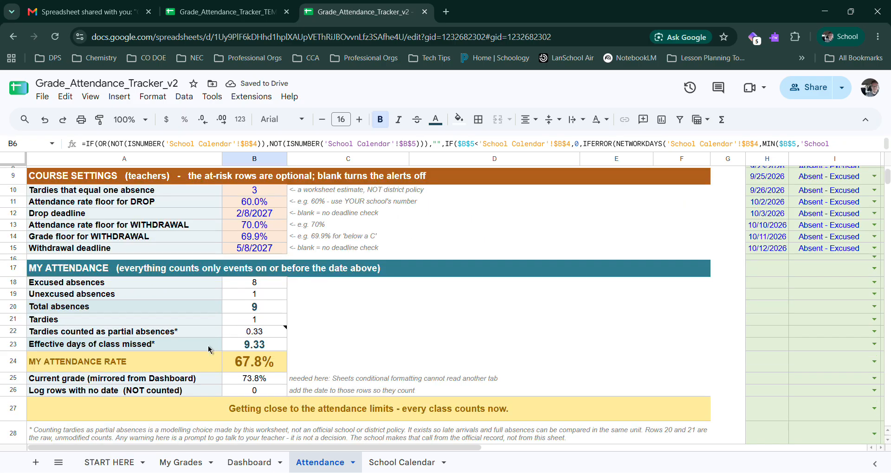
left_click_drag(143, 364, 254, 369)
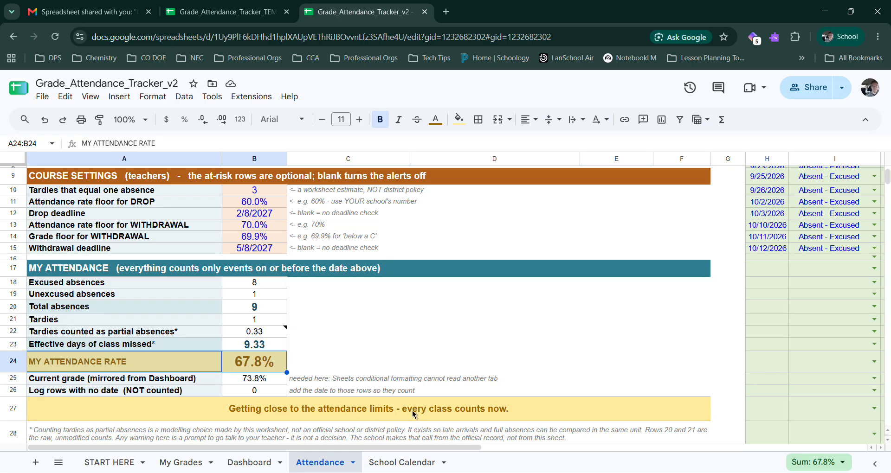
left_click_drag(163, 227, 262, 230)
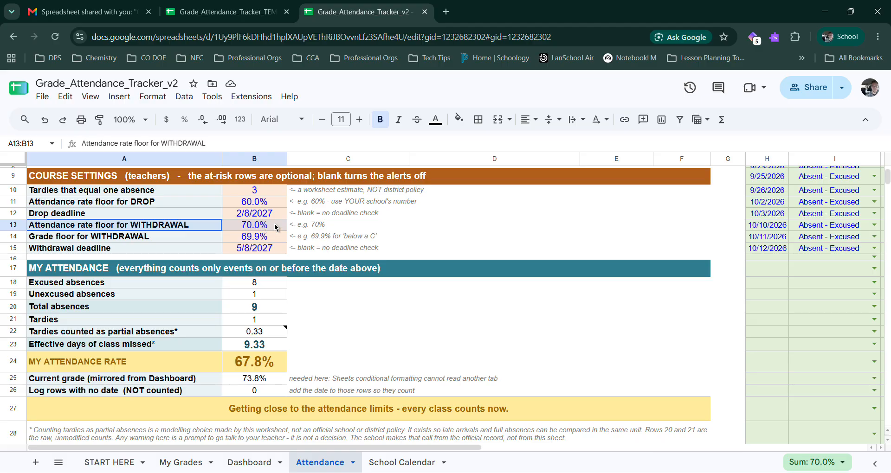
left_click_drag(276, 228, 312, 226)
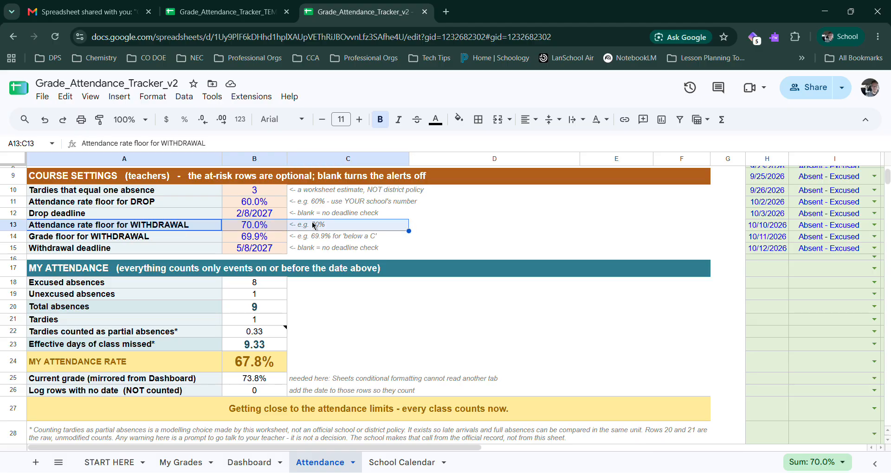